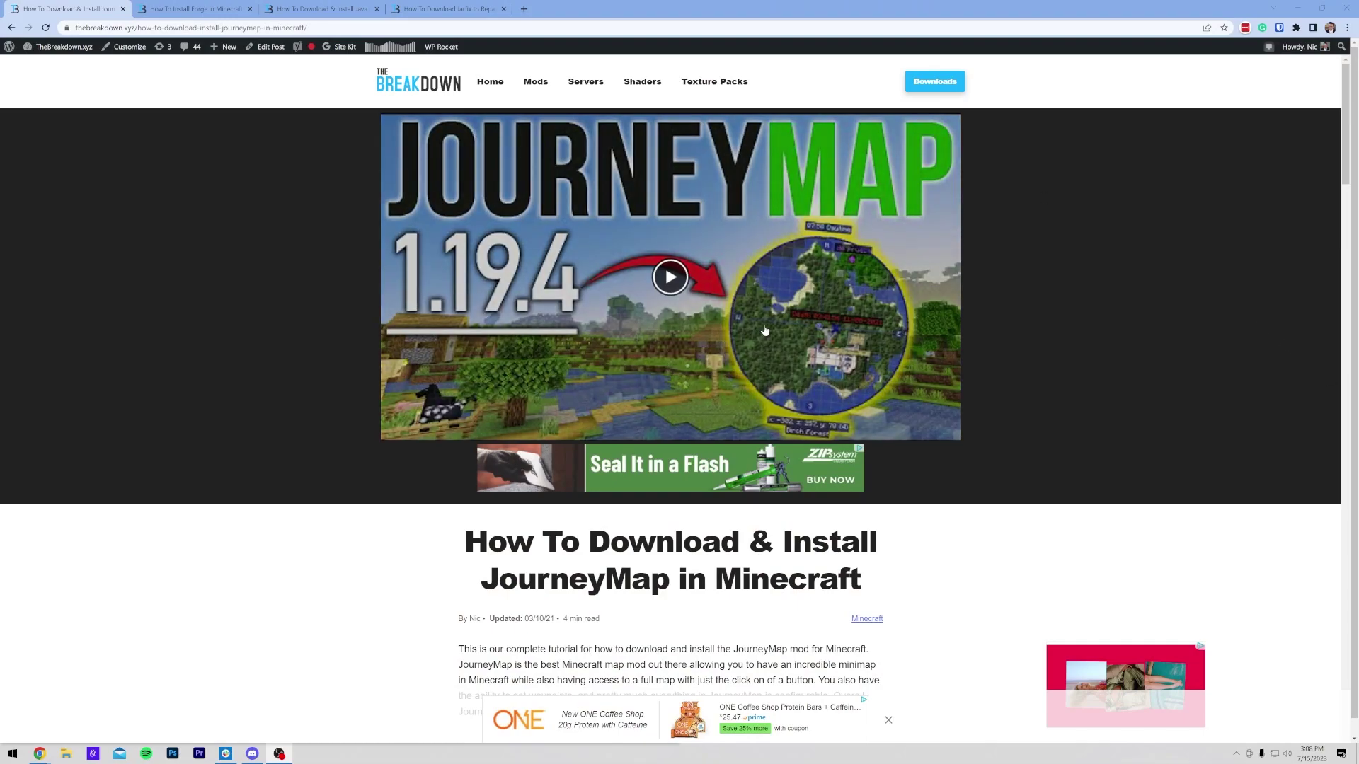
Scroll the JourneyMap install article and follow its DOWNLOAD JourneyMap link to CurseForge.
scroll(464, 238, down, 4)
scroll(464, 238, down, 8)
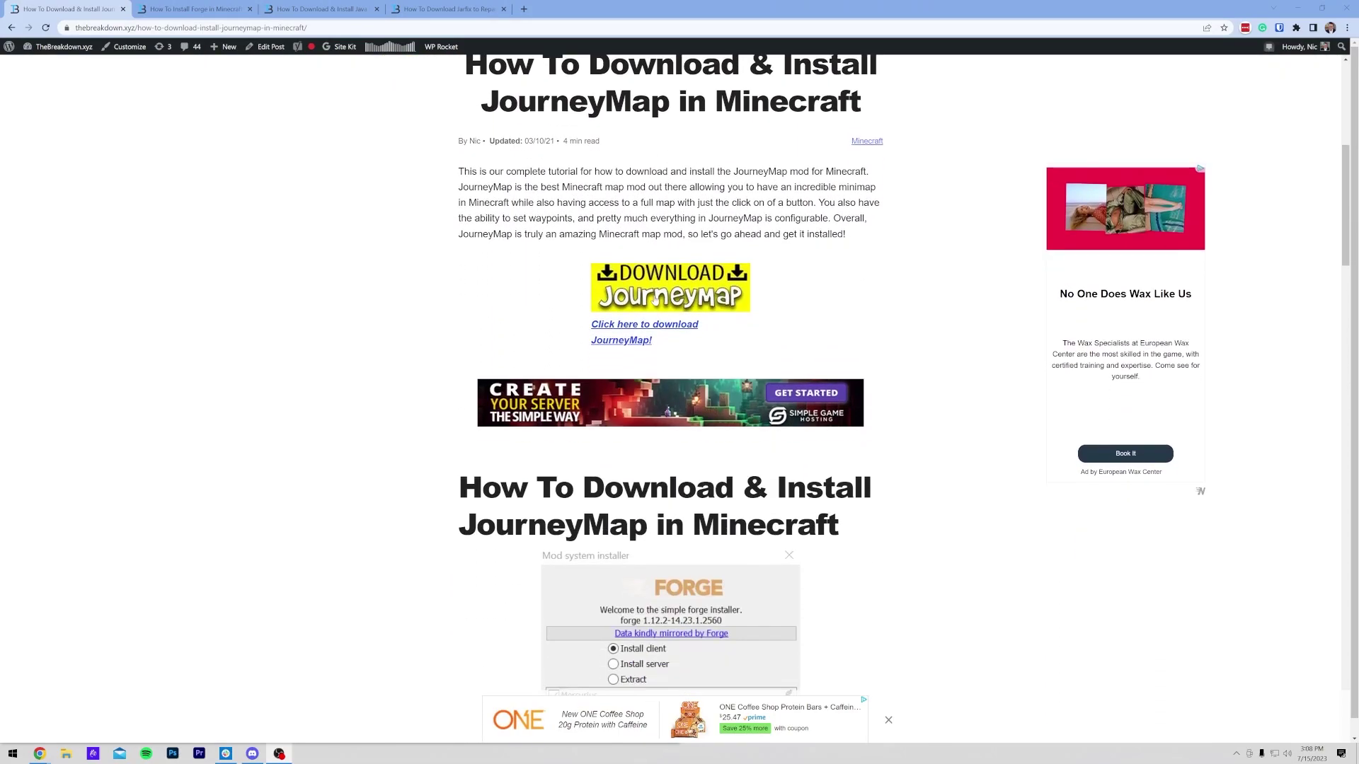
scroll(639, 417, down, 2)
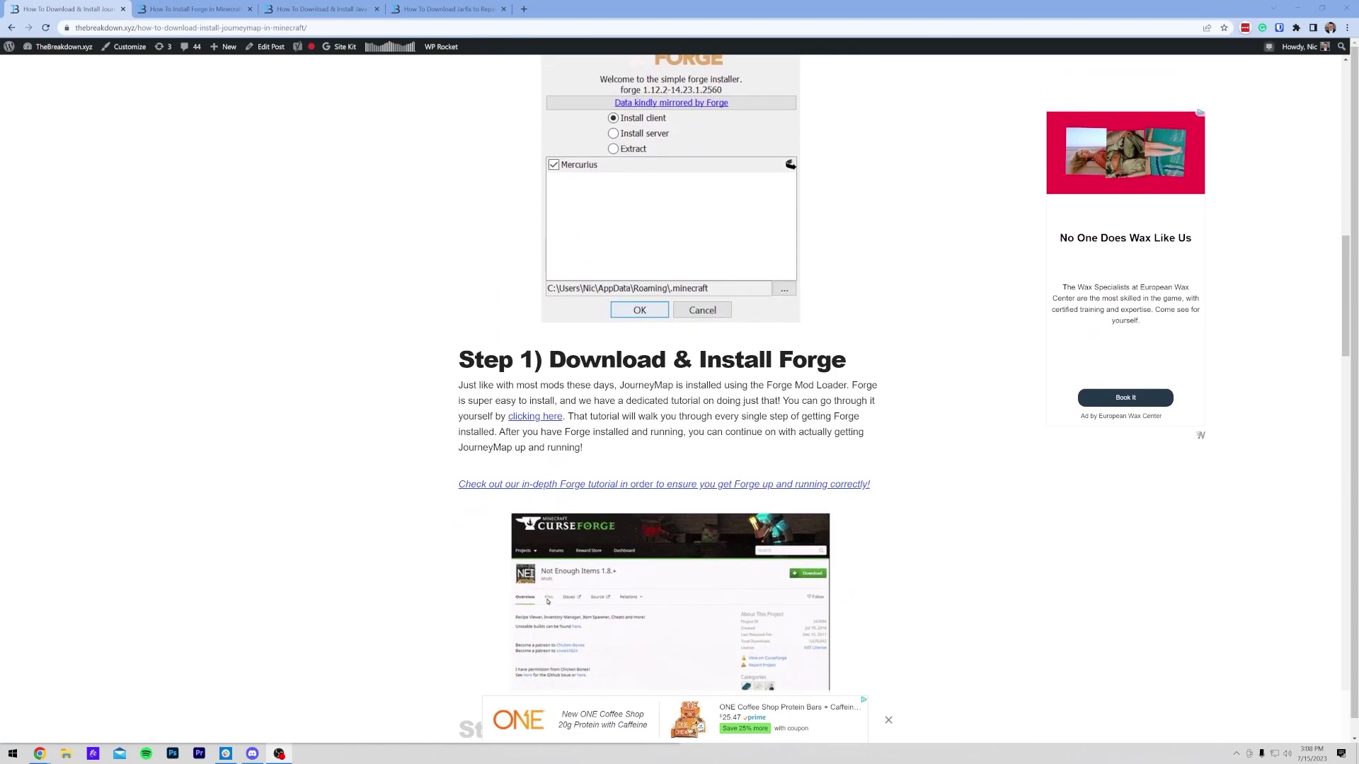
scroll(632, 410, up, 4)
scroll(632, 409, up, 4)
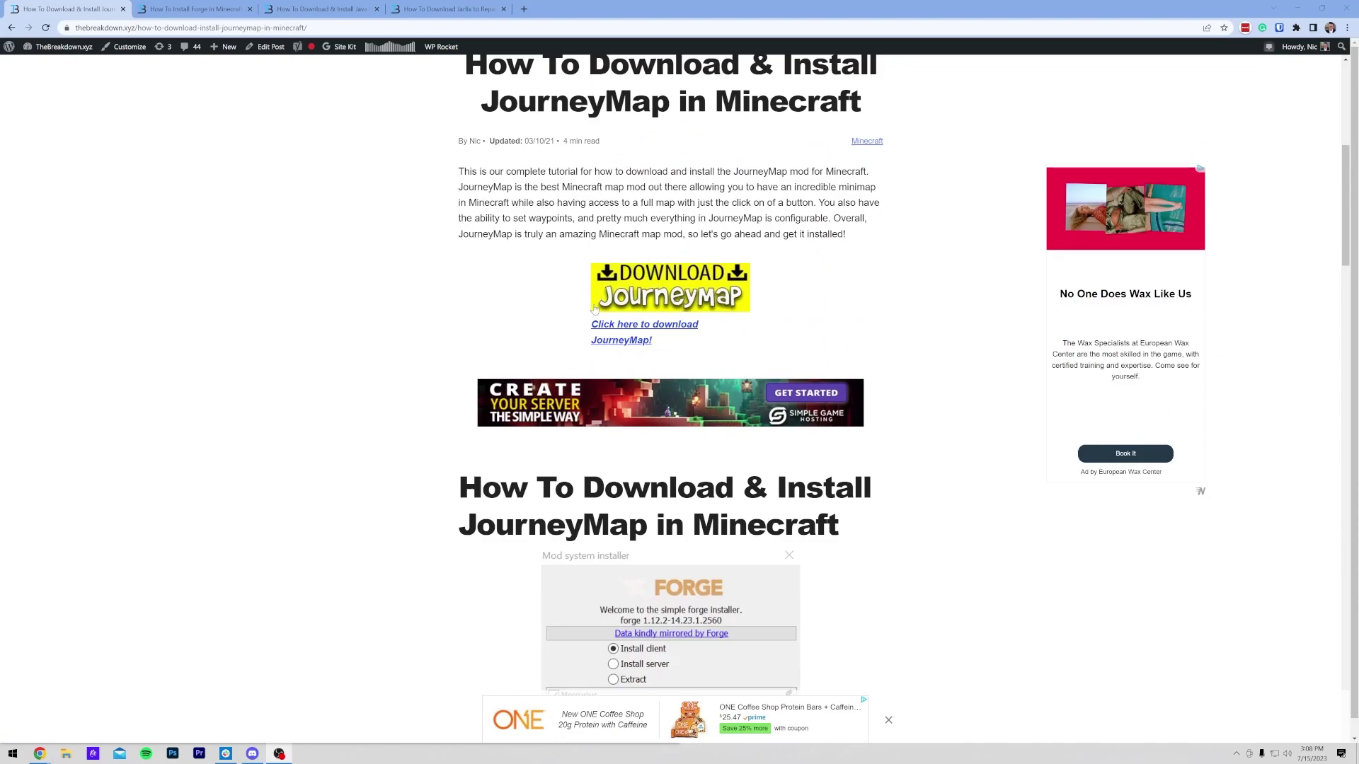
click(645, 296)
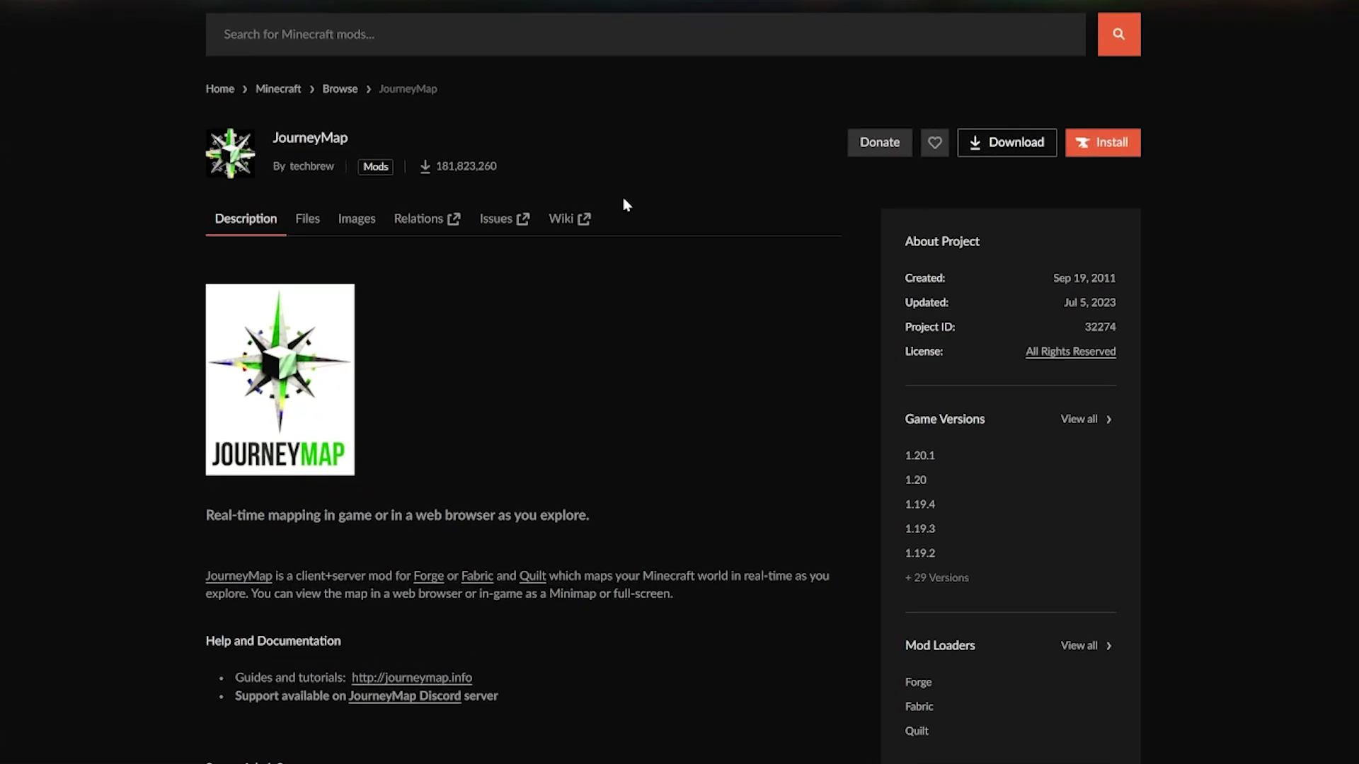
Download the journeymap-1.20.1-5.9.11-forge file from the JourneyMap Files list.
click(307, 225)
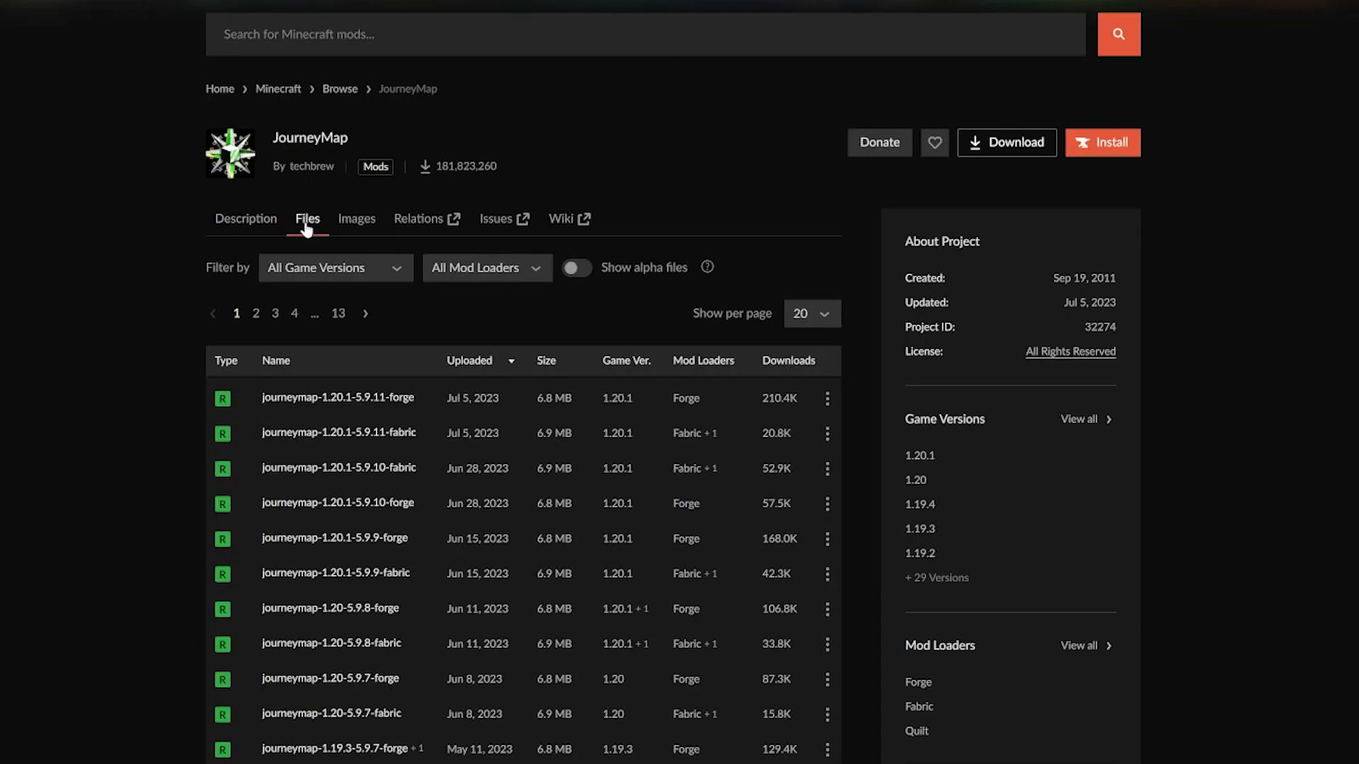
scroll(326, 197, down, 3)
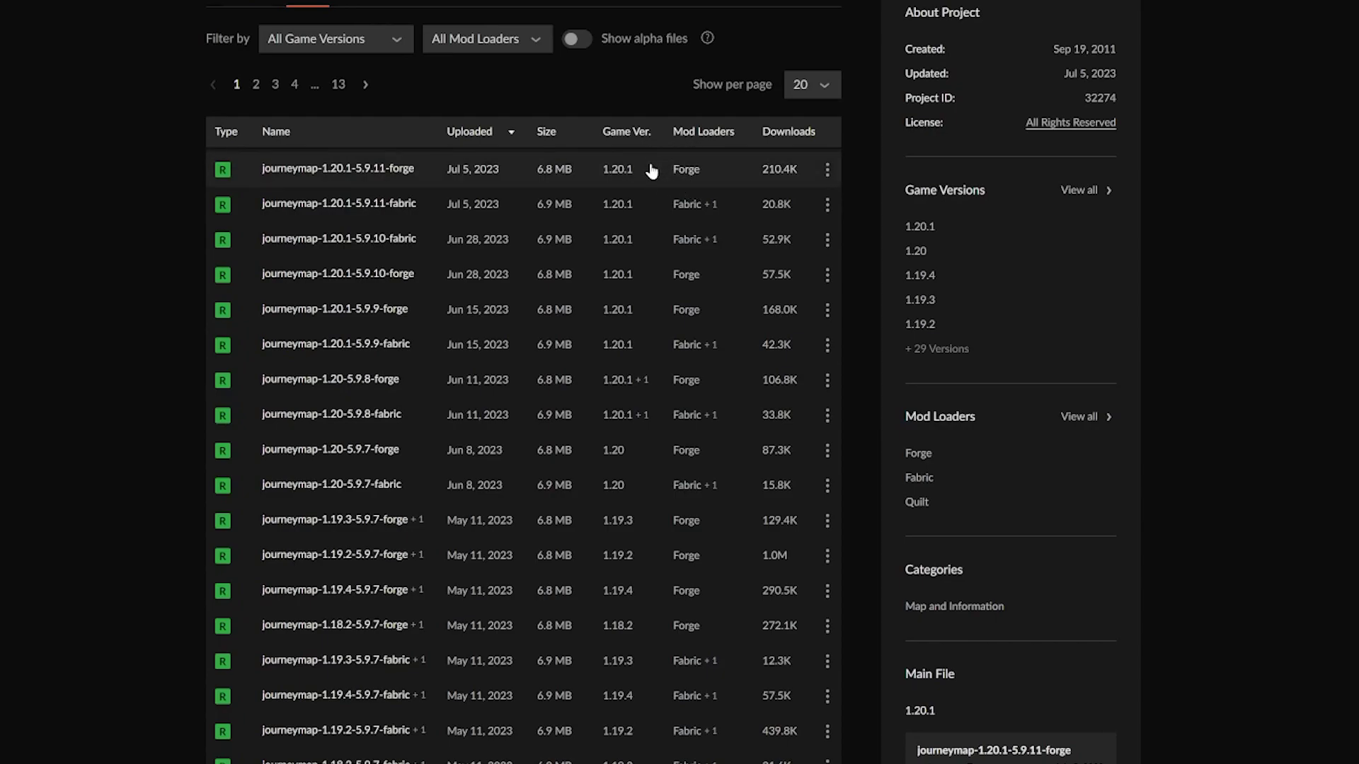
click(827, 171)
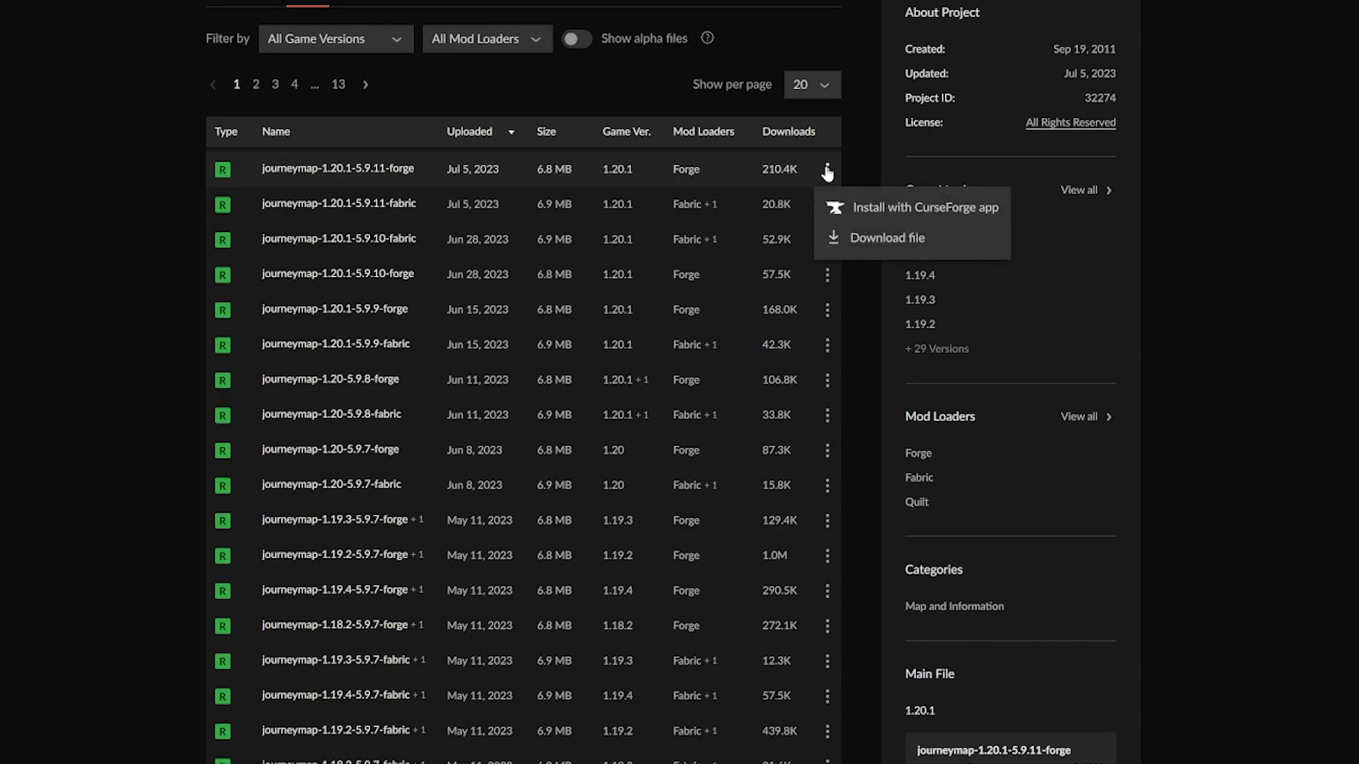
click(881, 238)
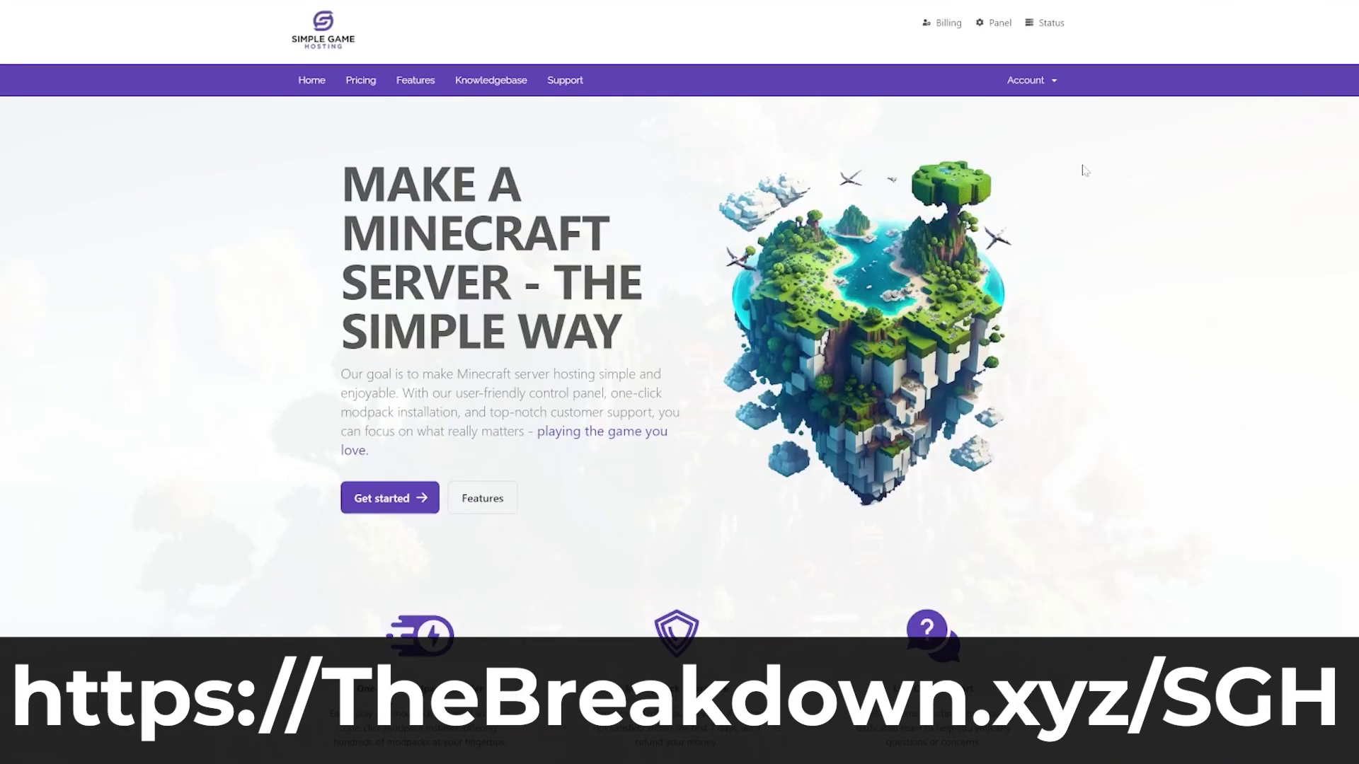
scroll(1085, 170, down, 6)
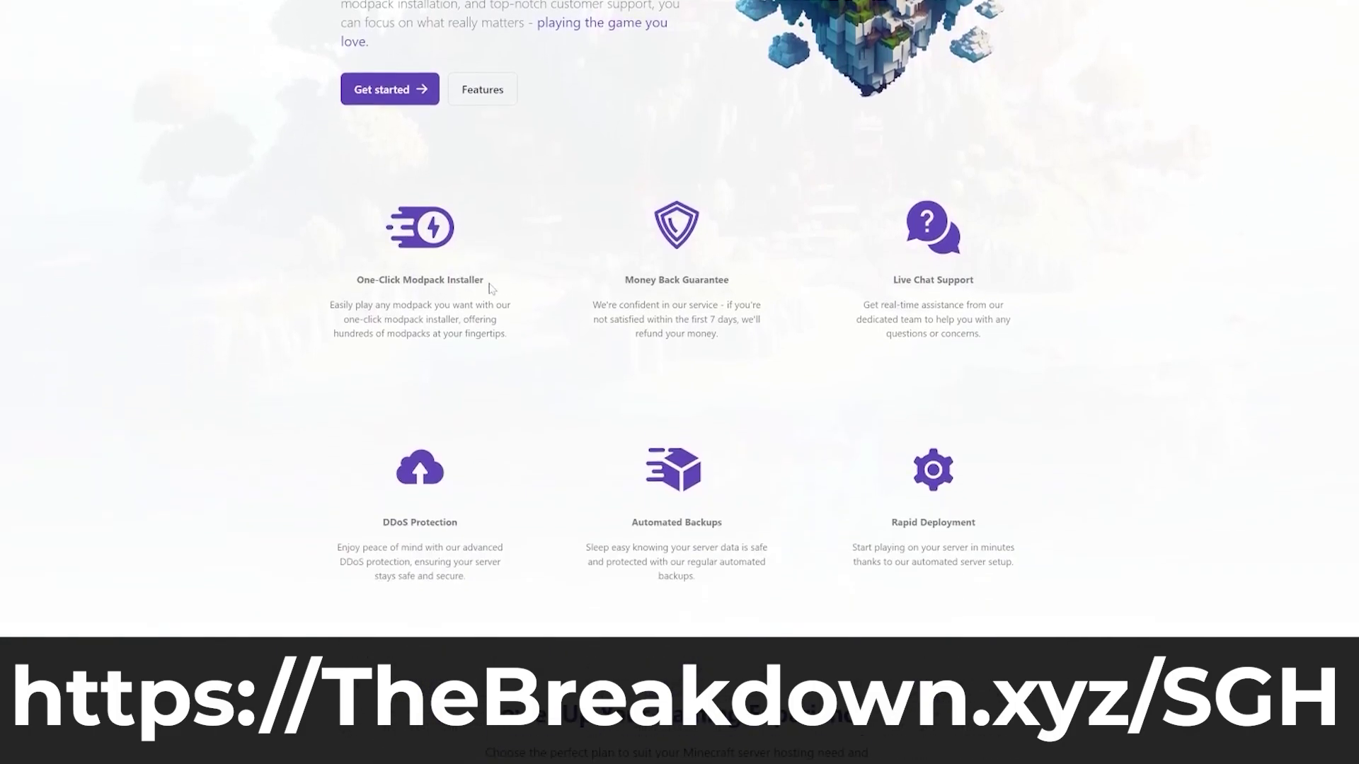
drag(492, 288, 363, 282)
click(336, 434)
drag(385, 522, 458, 523)
click(512, 531)
drag(885, 283, 981, 283)
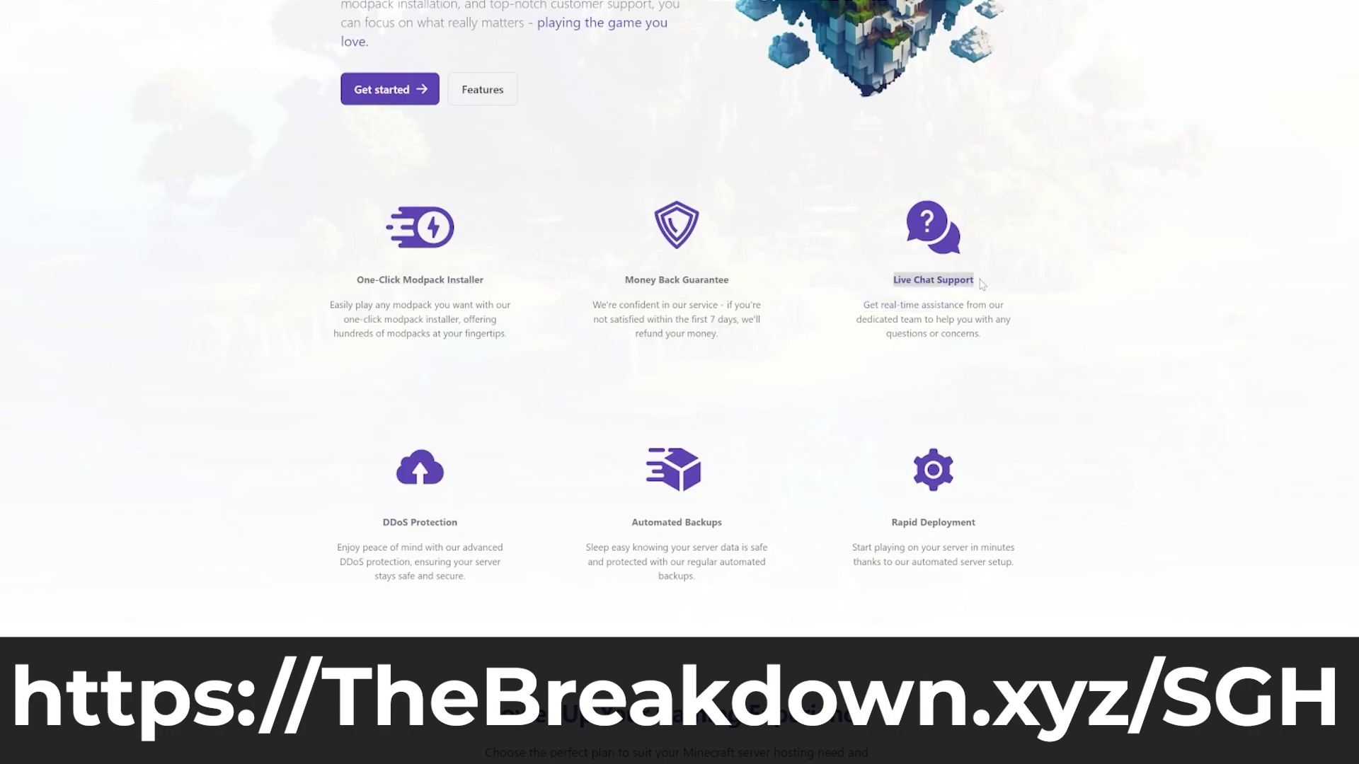
click(869, 228)
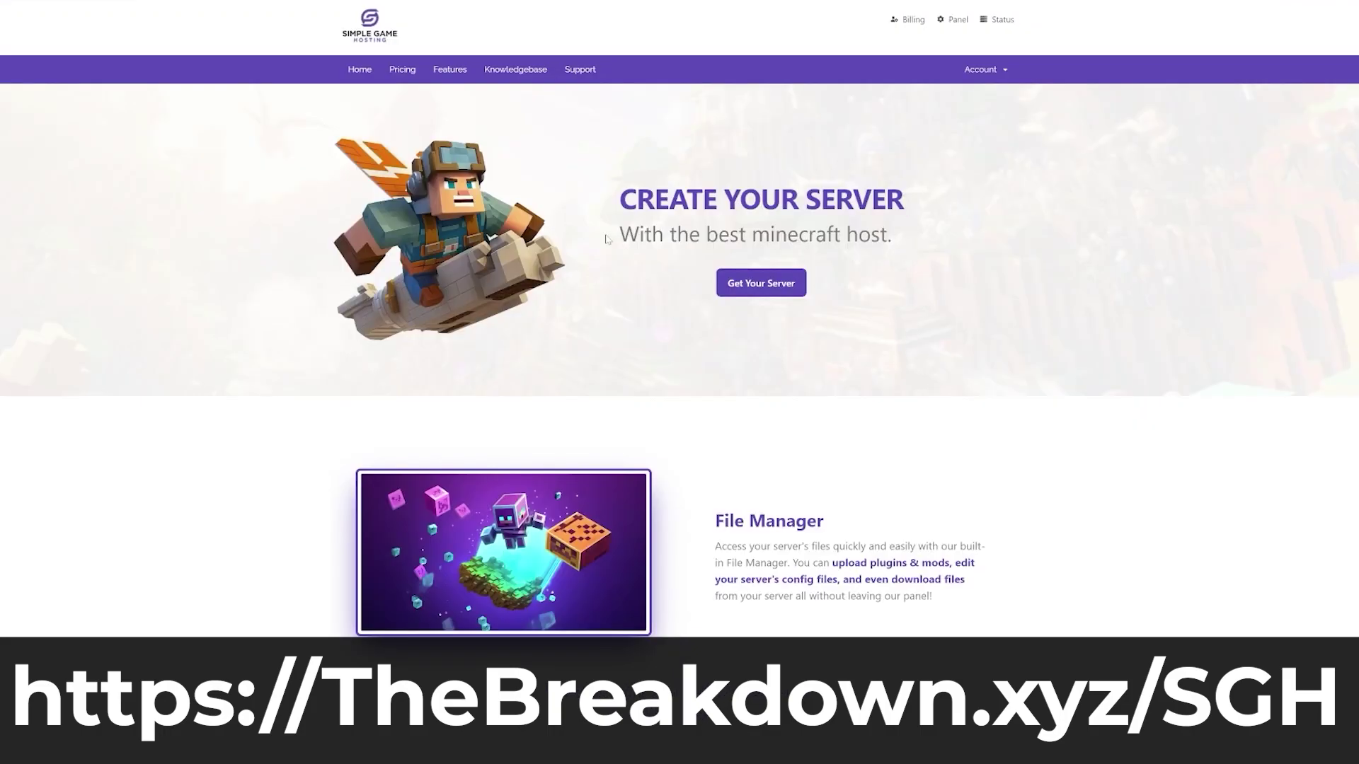
drag(607, 240, 896, 280)
click(922, 293)
scroll(941, 337, down, 8)
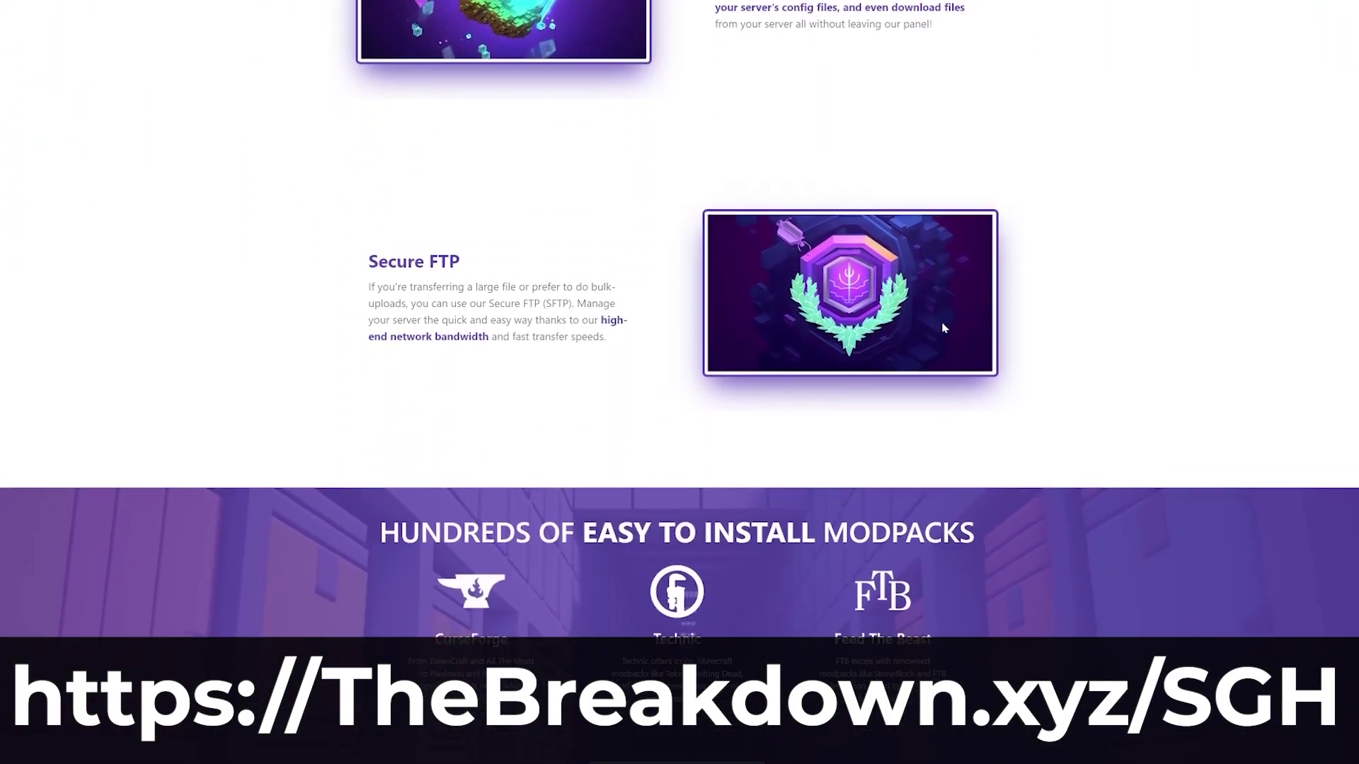
scroll(944, 328, down, 4)
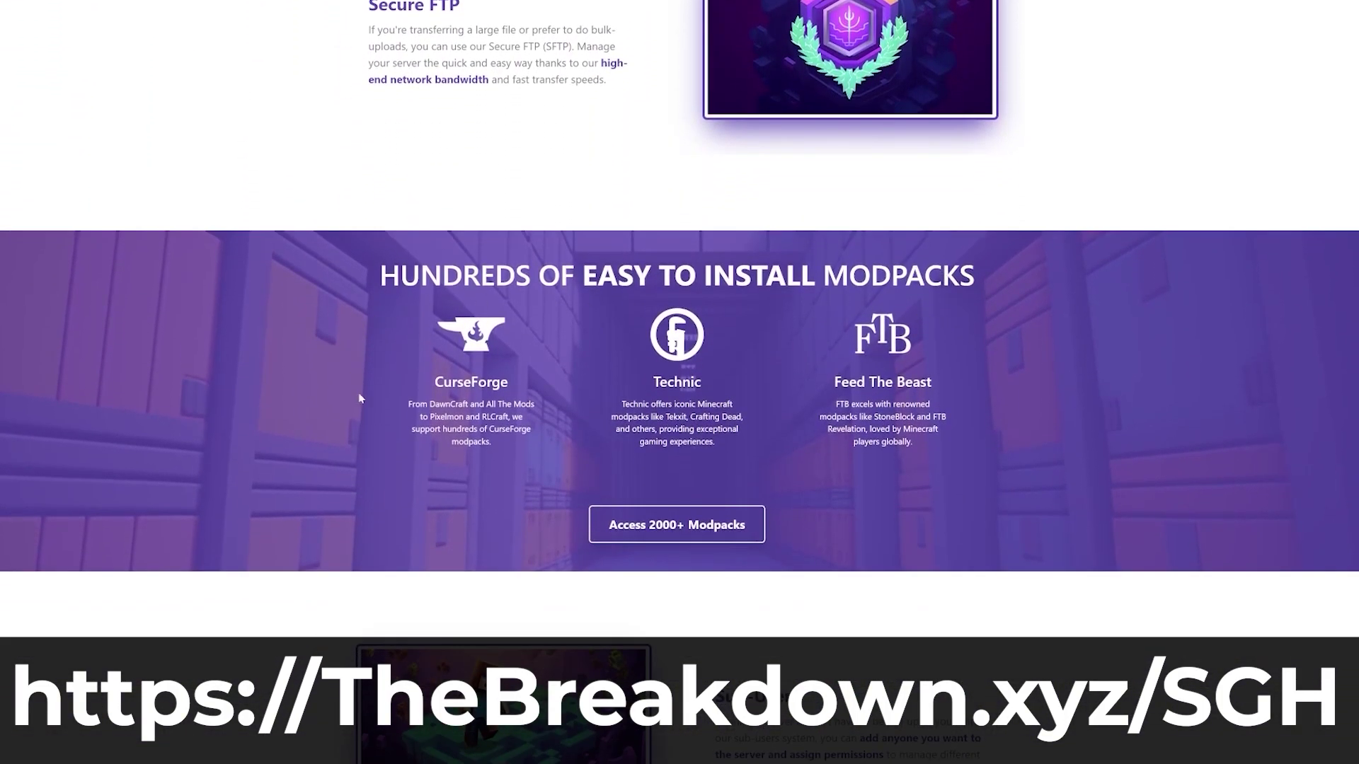
scroll(517, 449, down, 1)
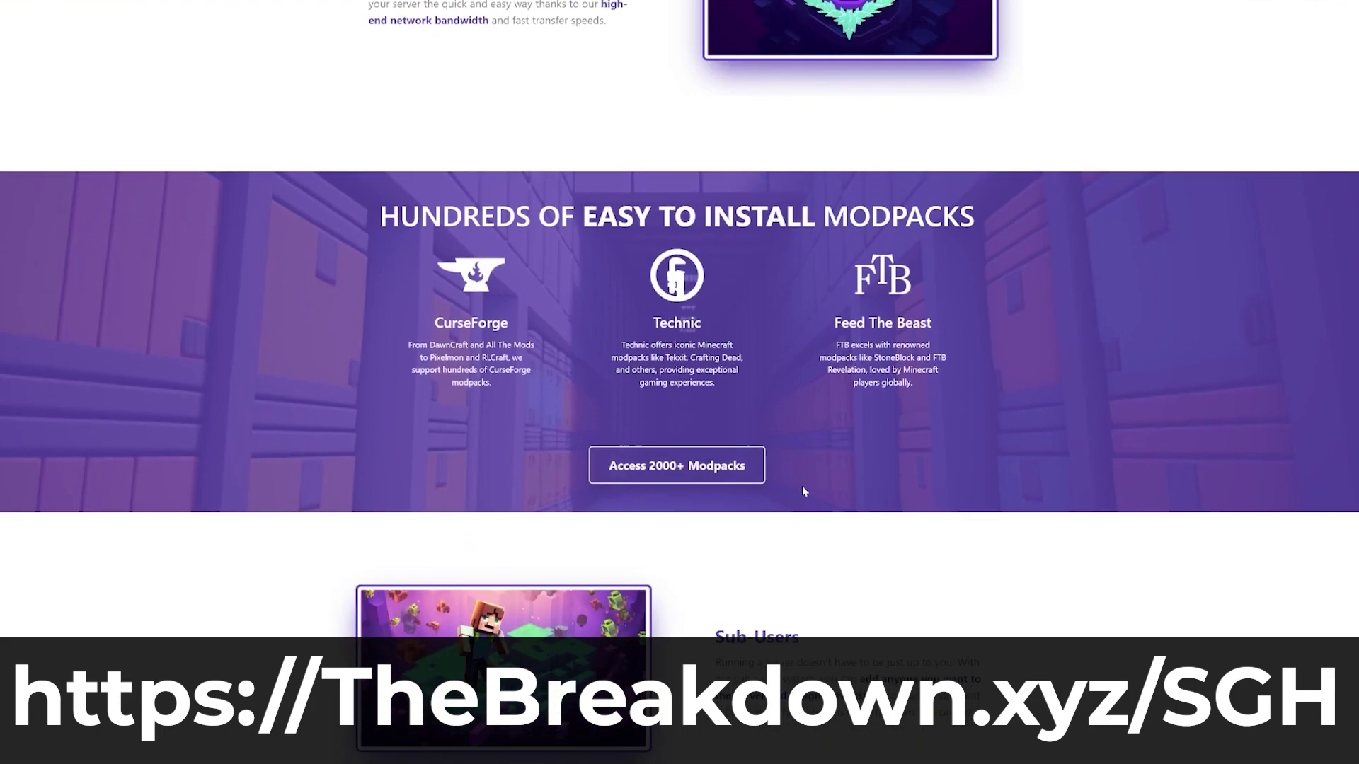
scroll(653, 479, down, 9)
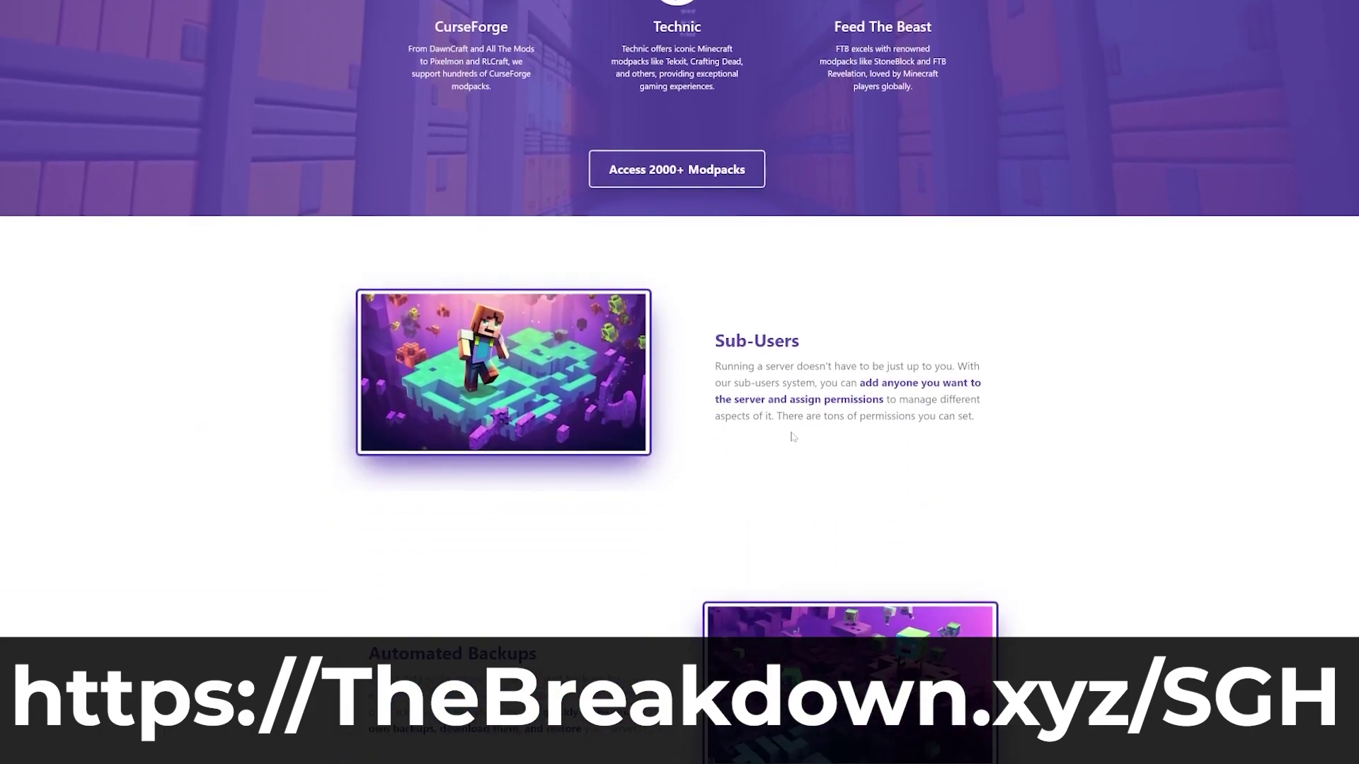
scroll(791, 434, down, 6)
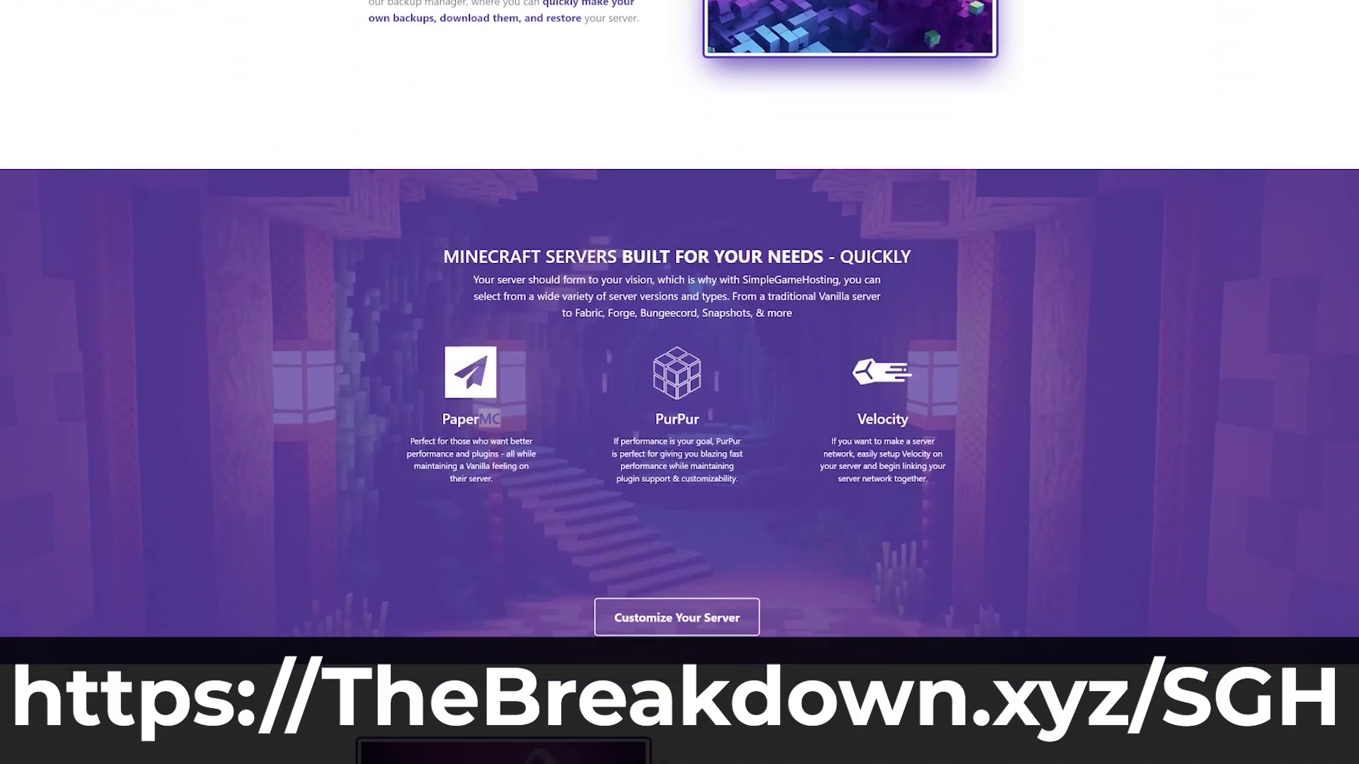
drag(480, 419, 450, 419)
drag(651, 423, 709, 427)
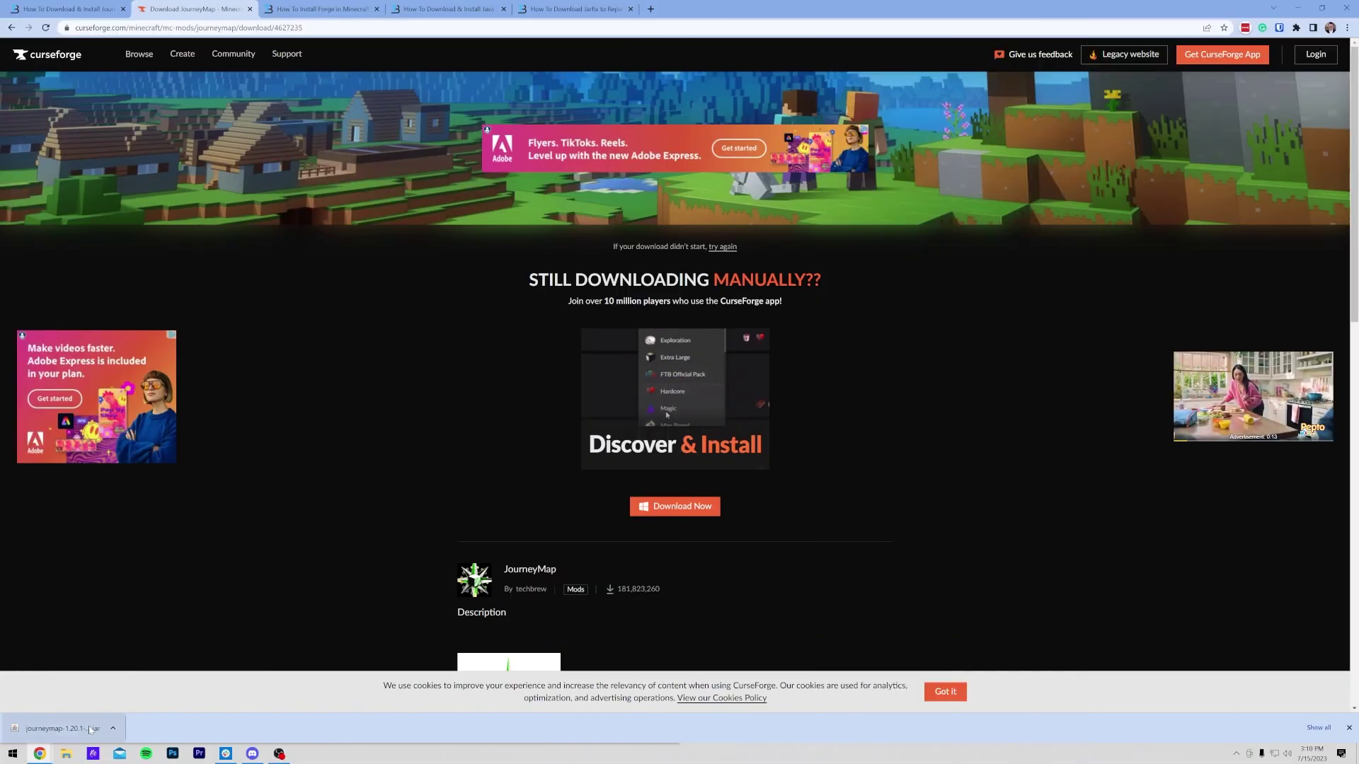
Switch to the How To Install Forge guide and scroll through its sections.
key(ctrl+Tab)
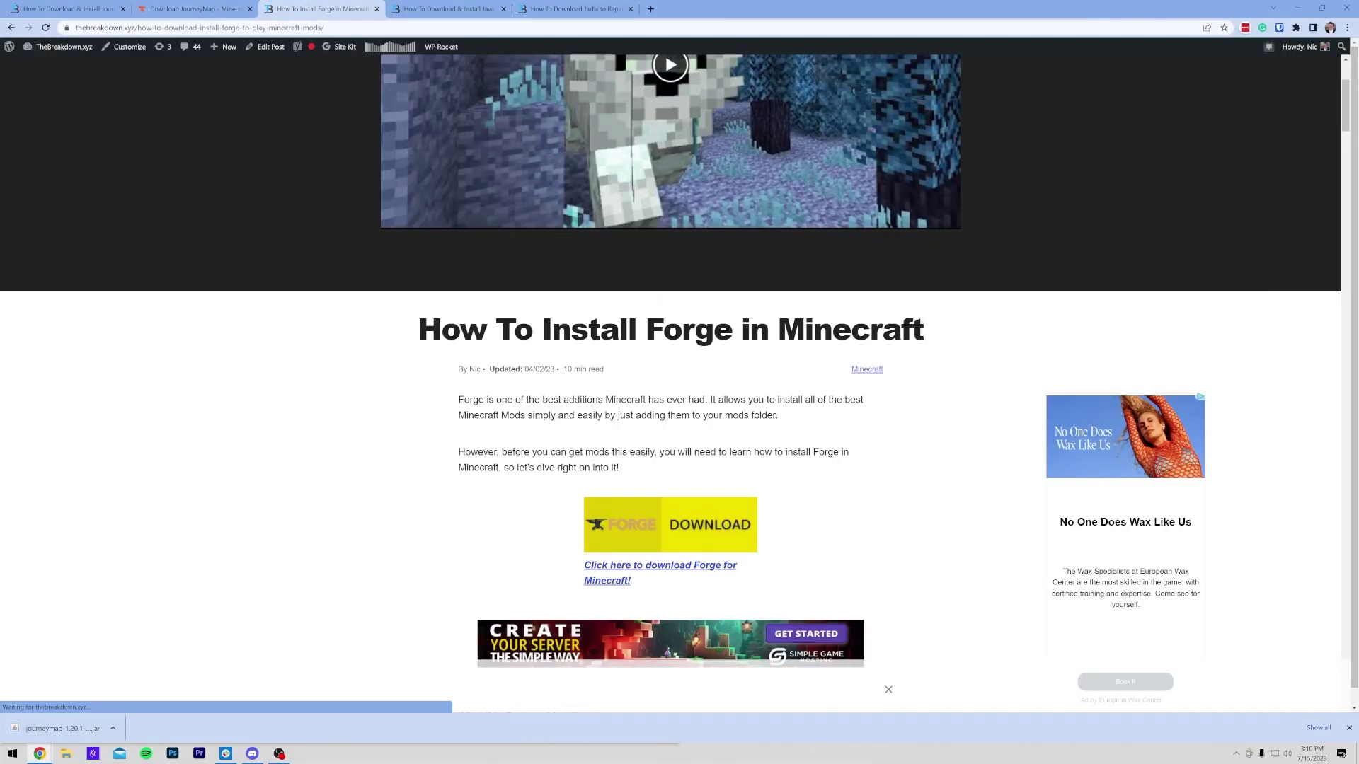
scroll(672, 383, up, 3)
scroll(672, 383, down, 15)
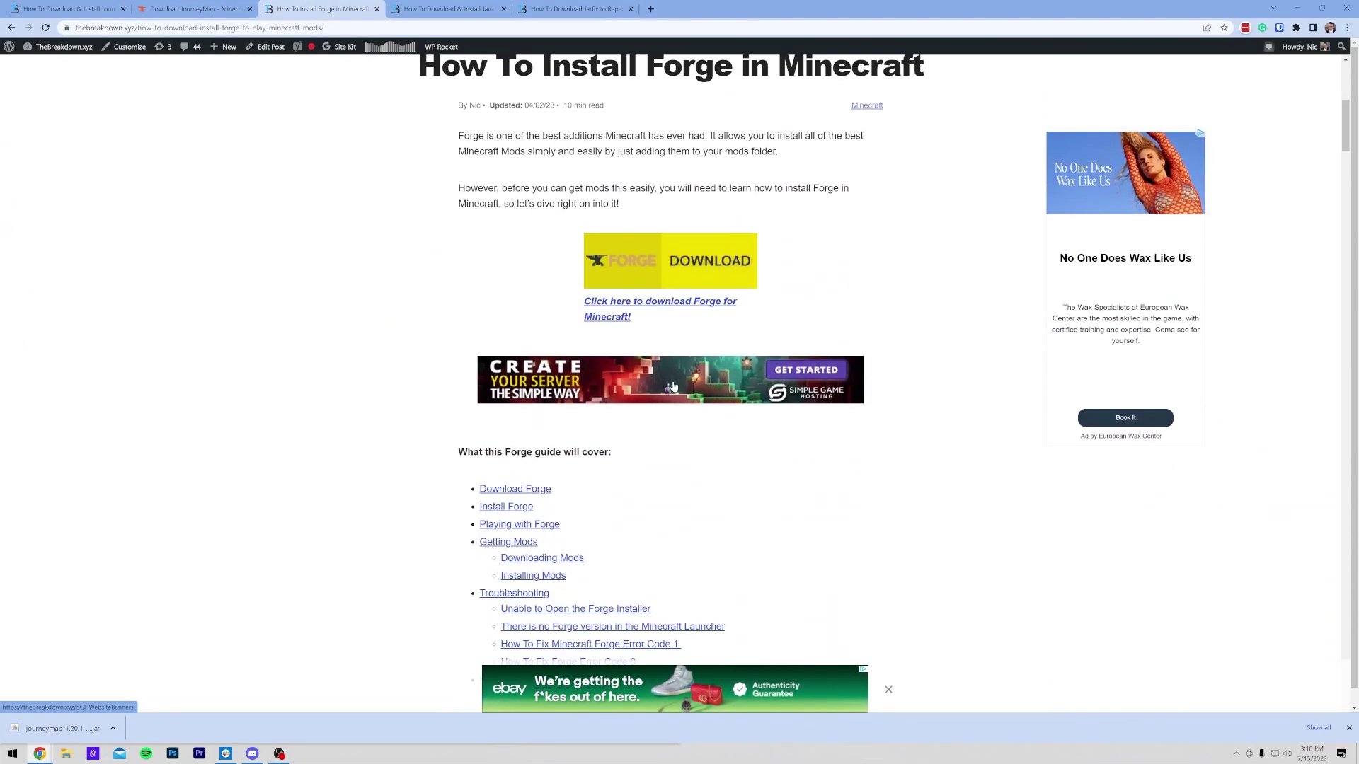
scroll(549, 260, up, 6)
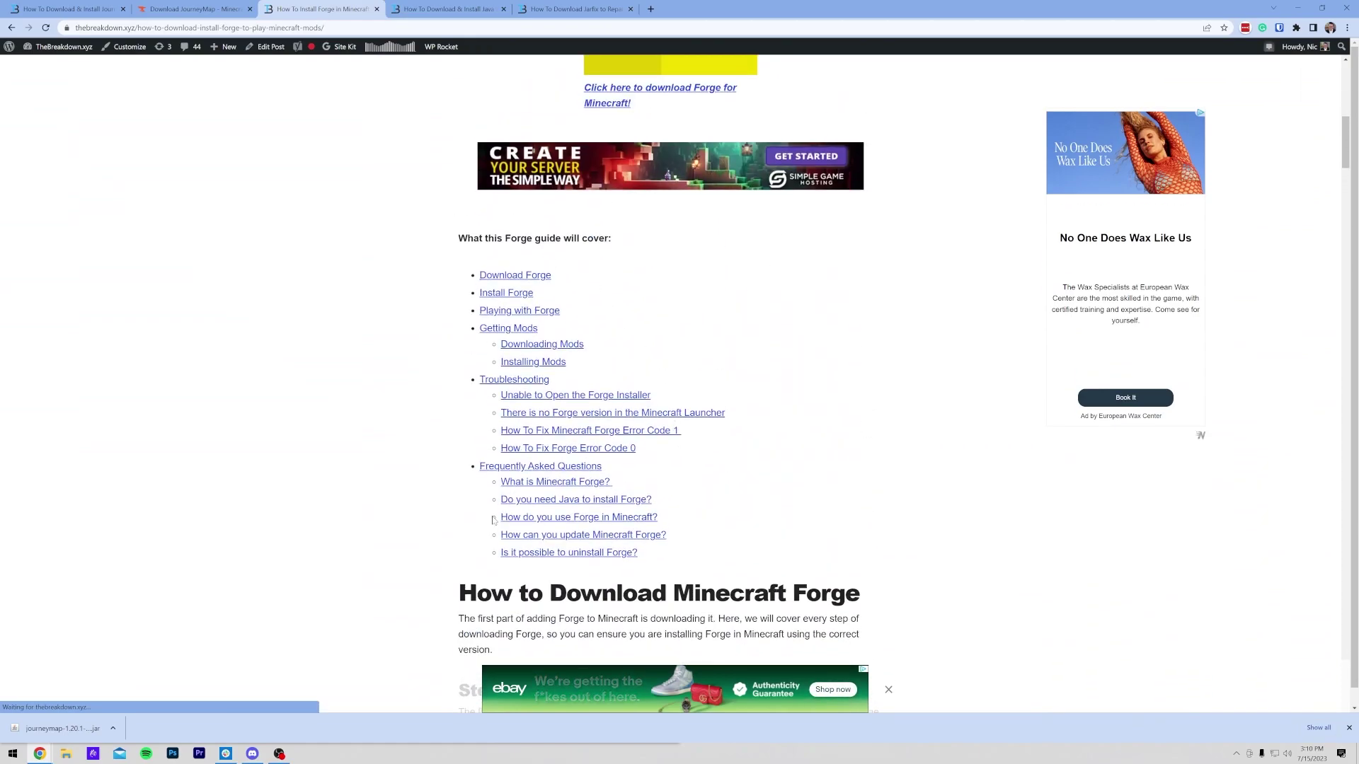
scroll(764, 378, down, 2)
Highlight the Forge error code troubleshooting links, then clear the highlight.
drag(637, 343, 509, 325)
scroll(453, 326, up, 2)
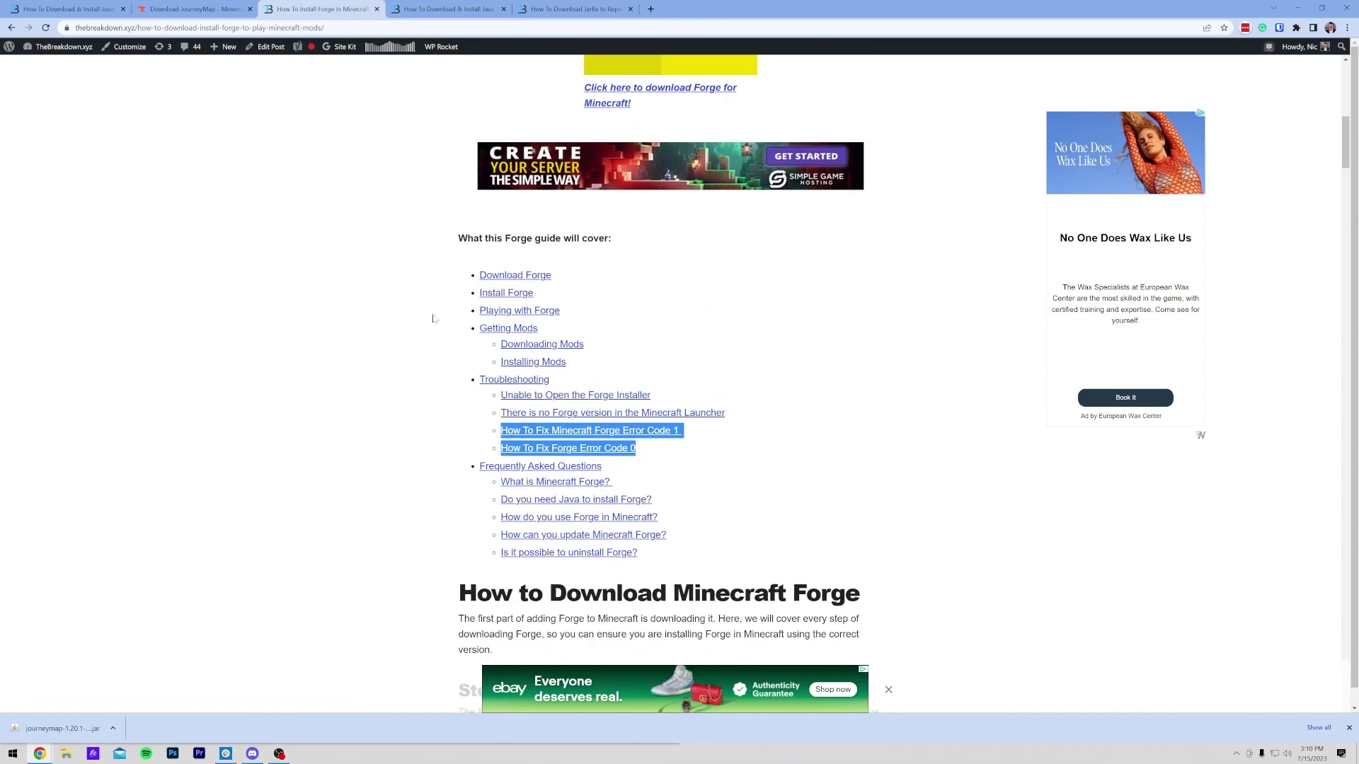
click(431, 320)
scroll(420, 360, up, 4)
scroll(403, 364, down, 1)
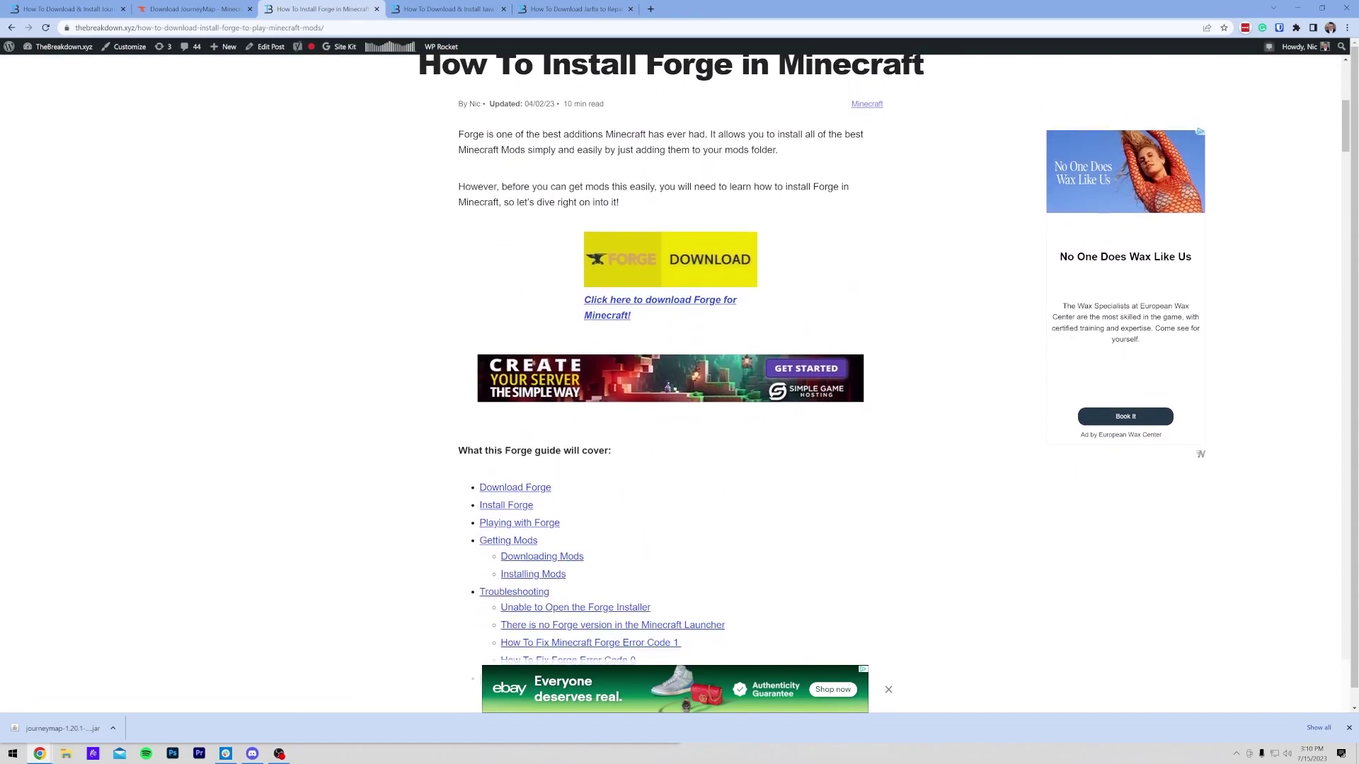
Download the recommended Forge 1.20.1-47.1.0 installer from the Minecraft Forge site, skipping the ad.
click(622, 270)
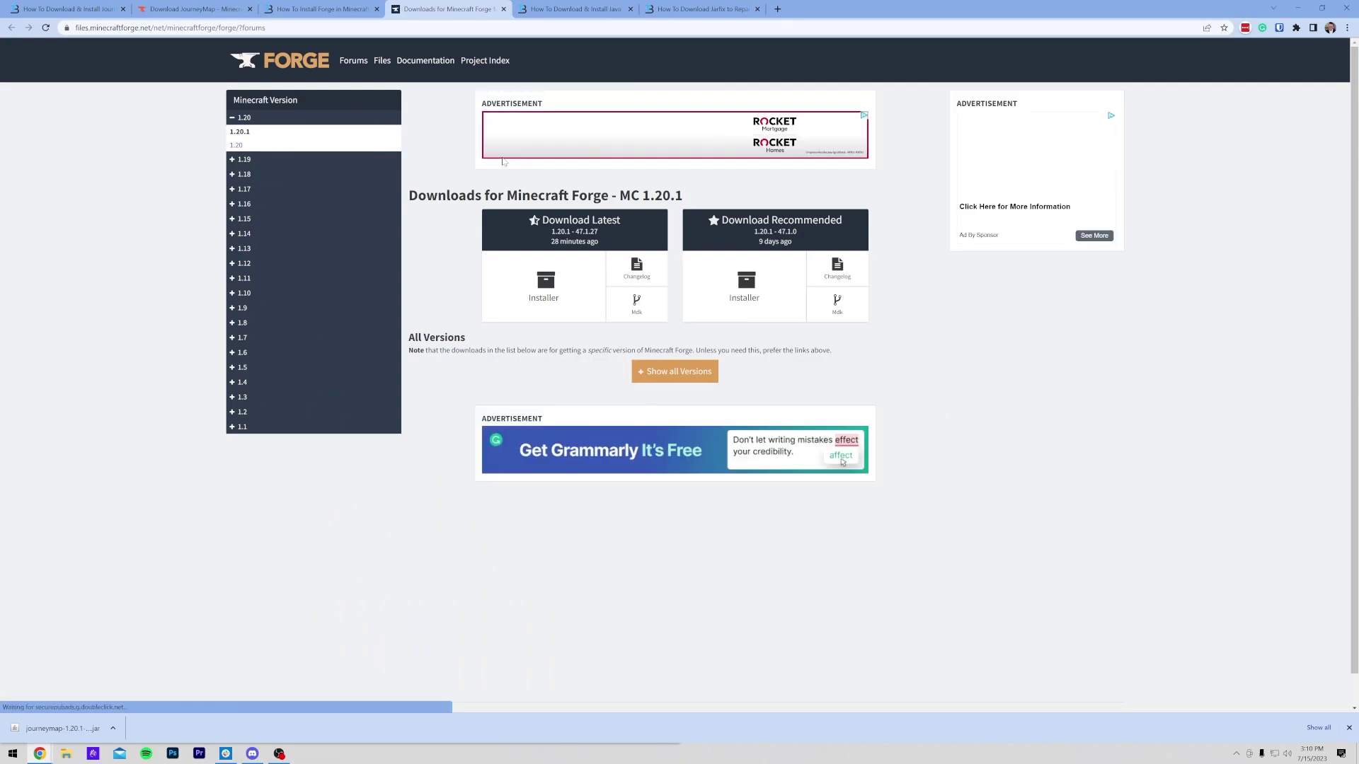
click(246, 119)
click(255, 119)
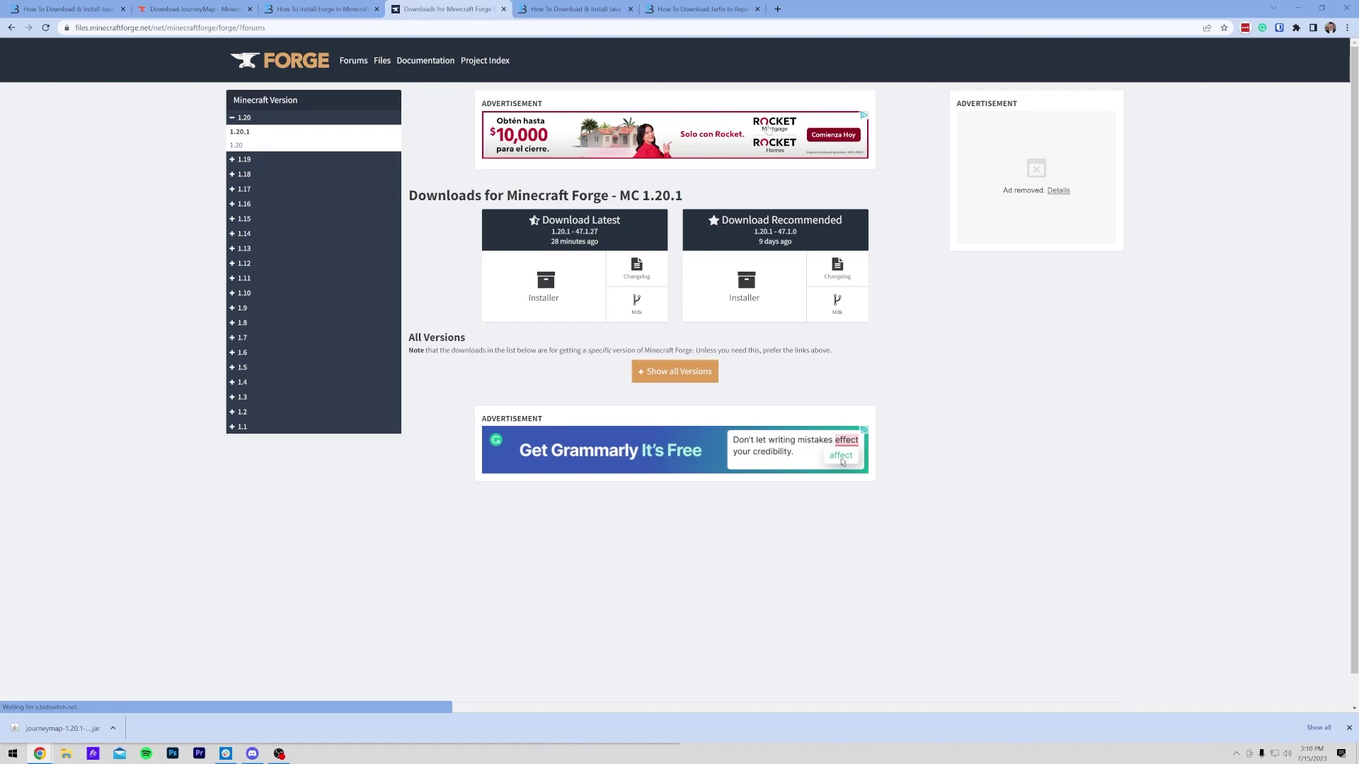
click(746, 289)
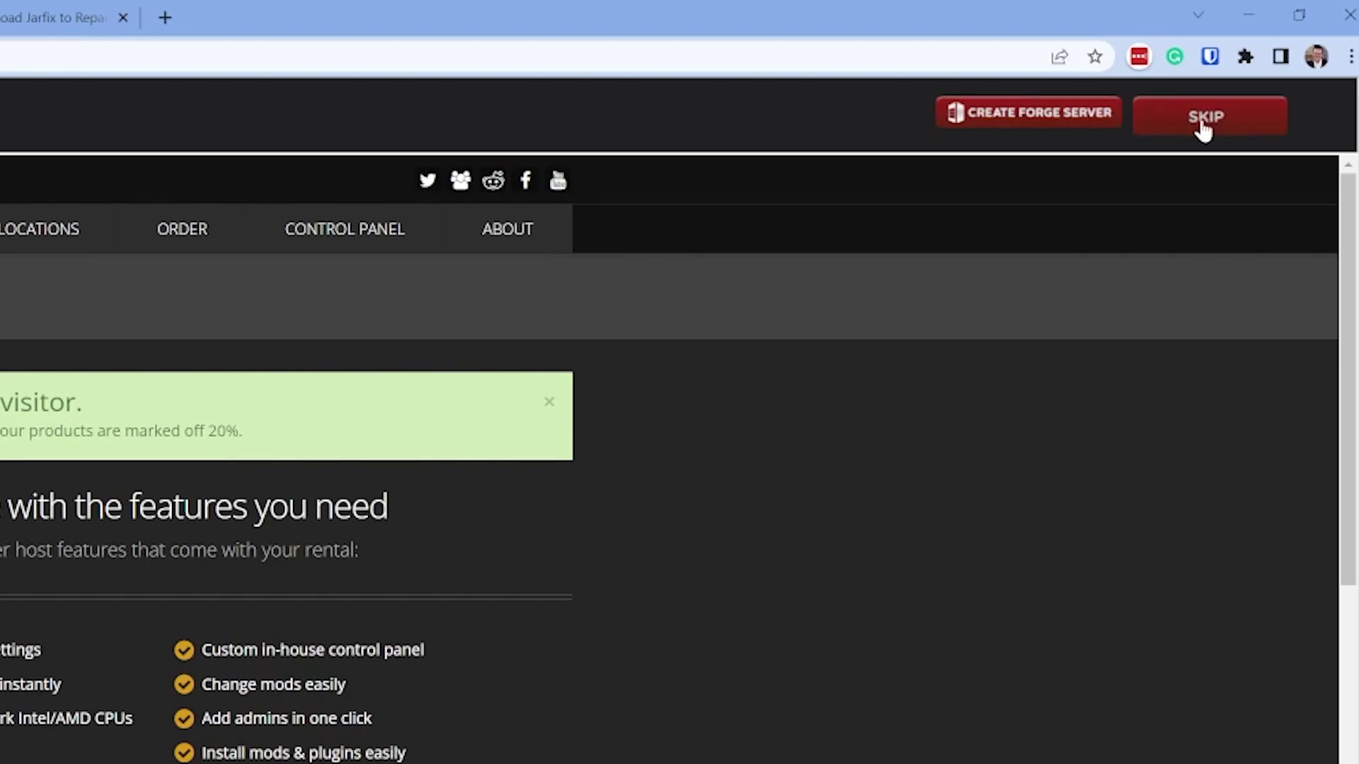
click(1203, 120)
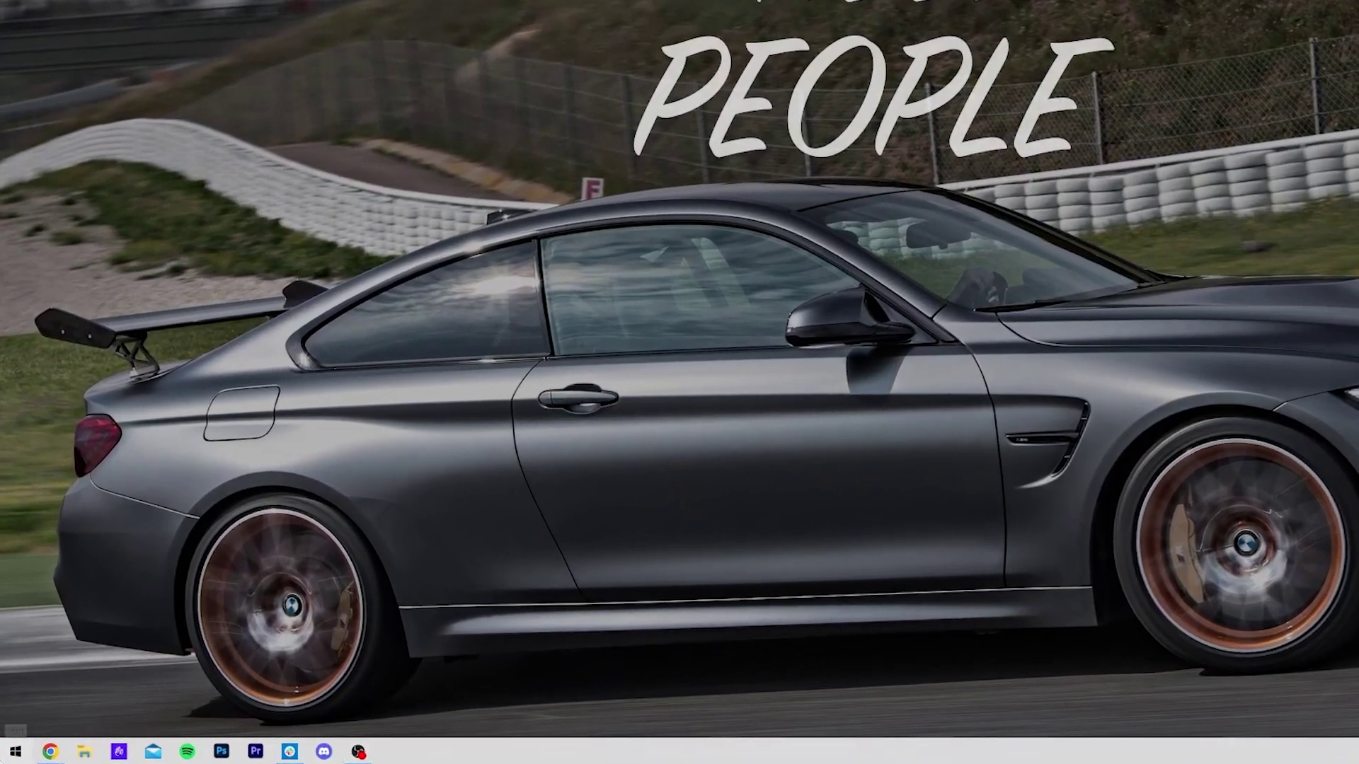
Move the forge-1.20.1-47.1.0 installer and journeymap jar from Downloads onto the desktop, side by side.
click(13, 753)
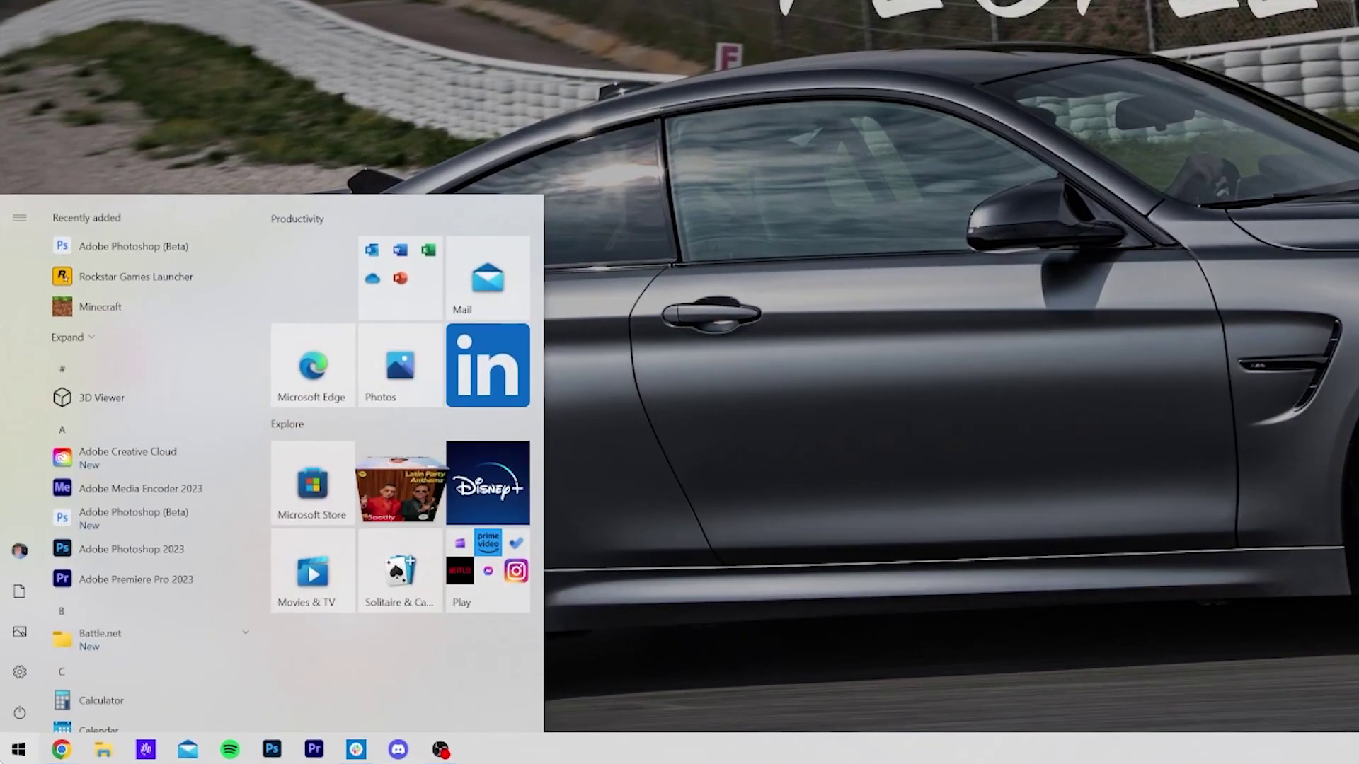
text(down)
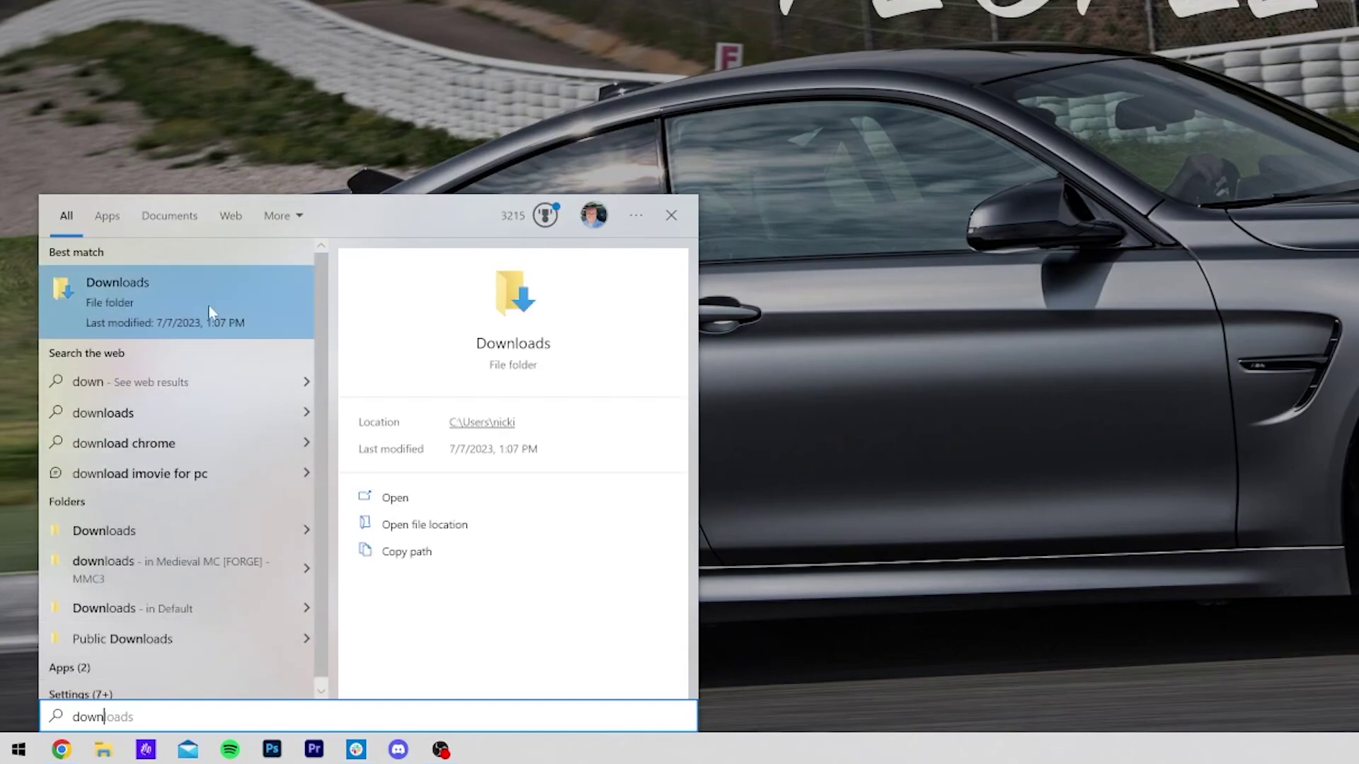
click(189, 320)
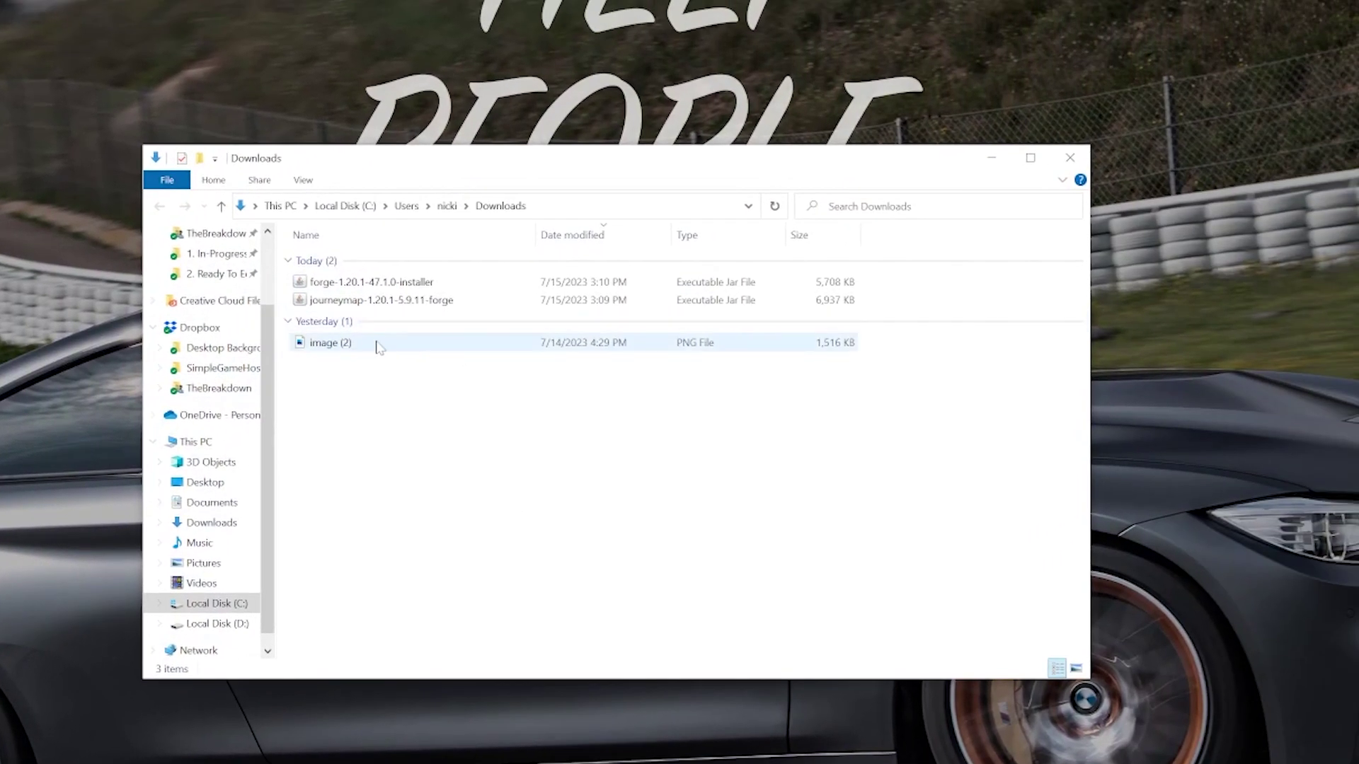
click(347, 301)
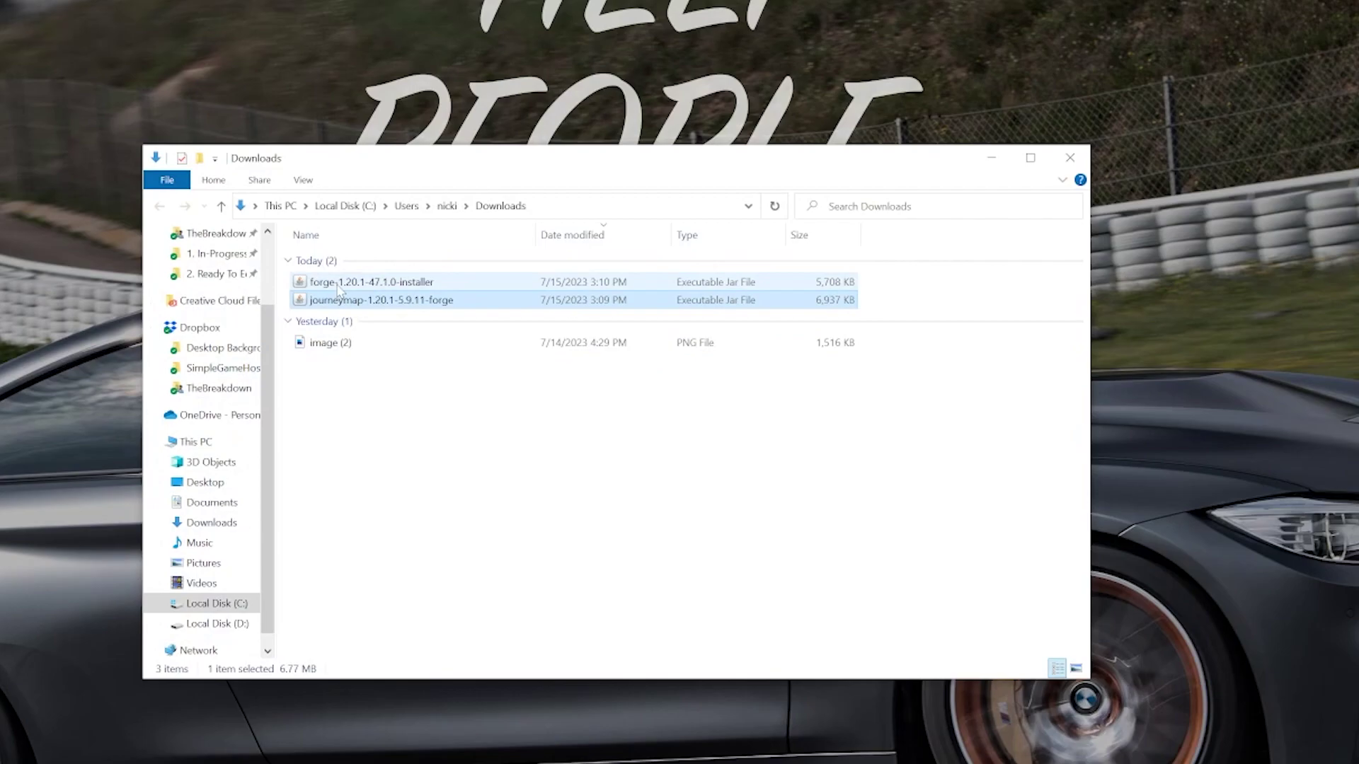
ctrl+click(339, 283)
drag(338, 283, 269, 67)
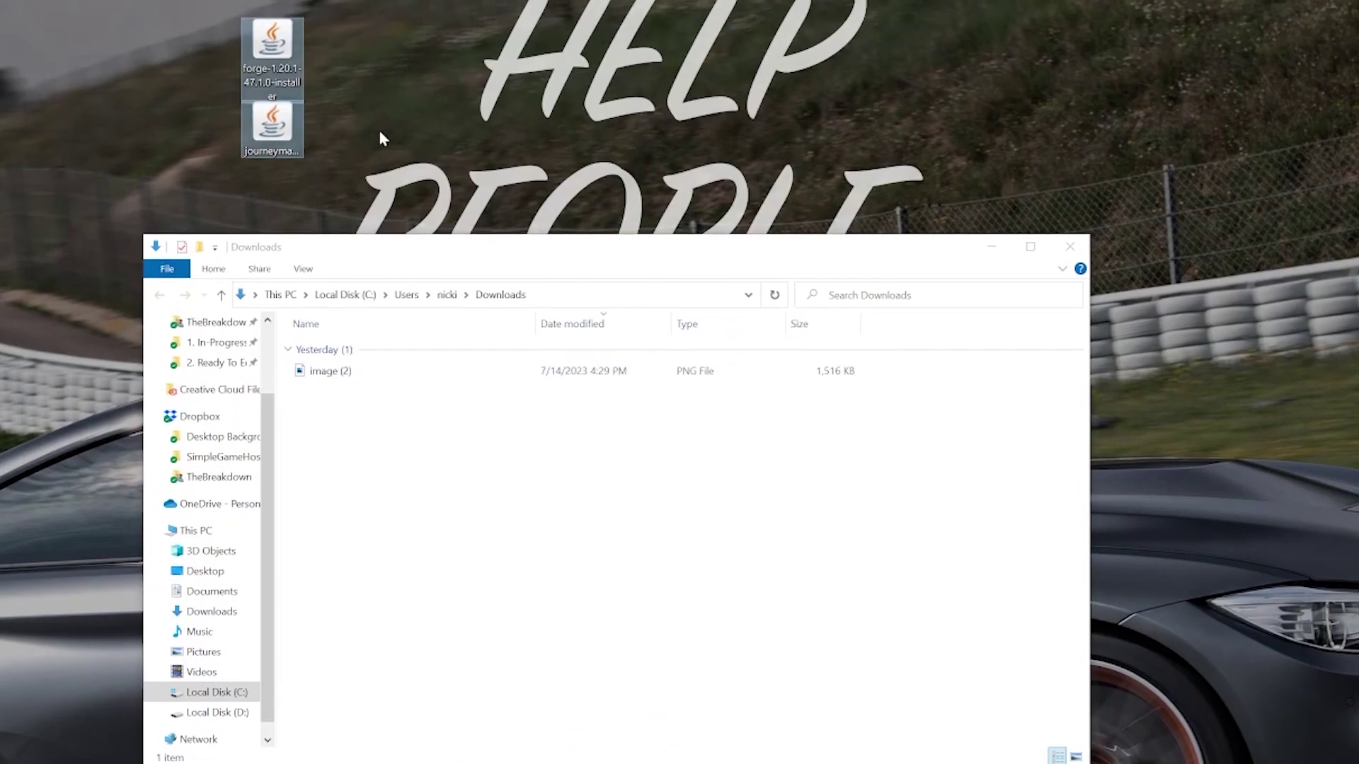
click(1070, 247)
drag(272, 122, 398, 41)
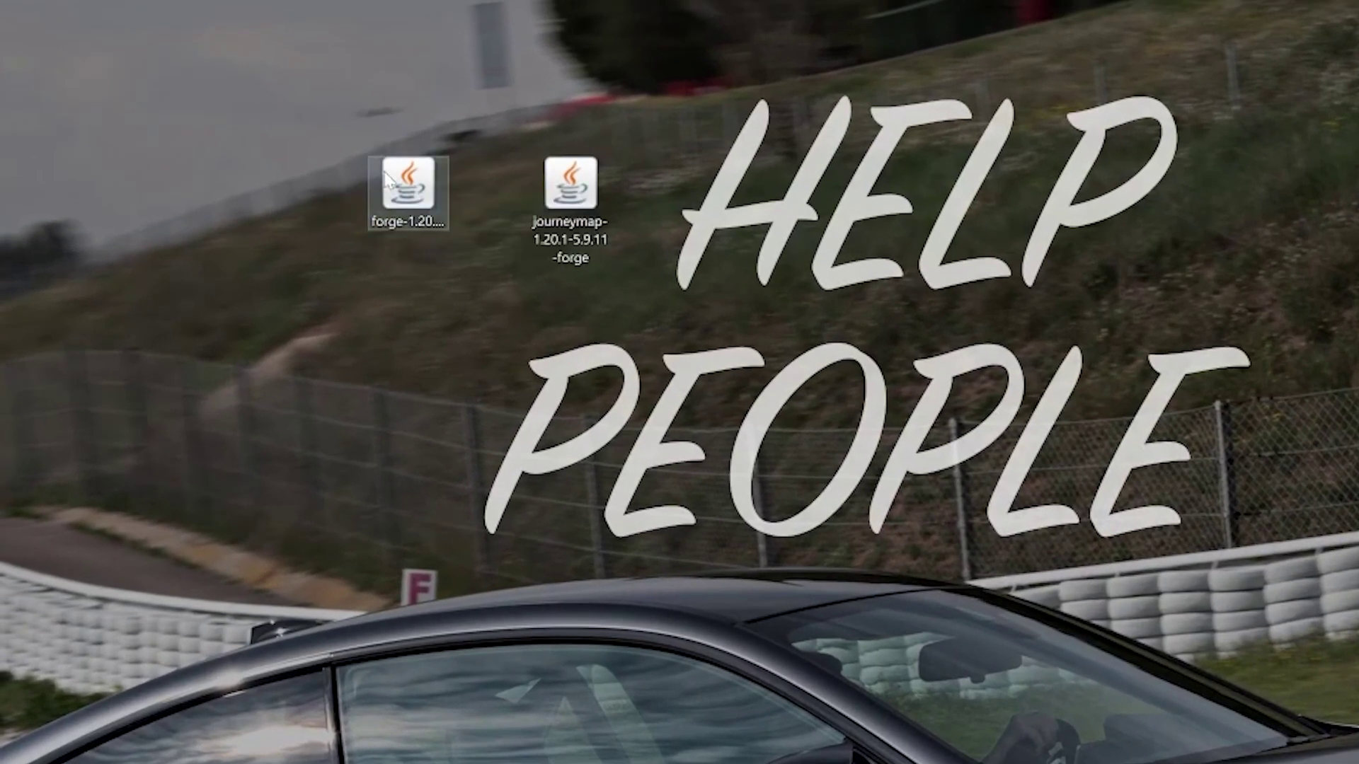
right_click(384, 172)
click(455, 323)
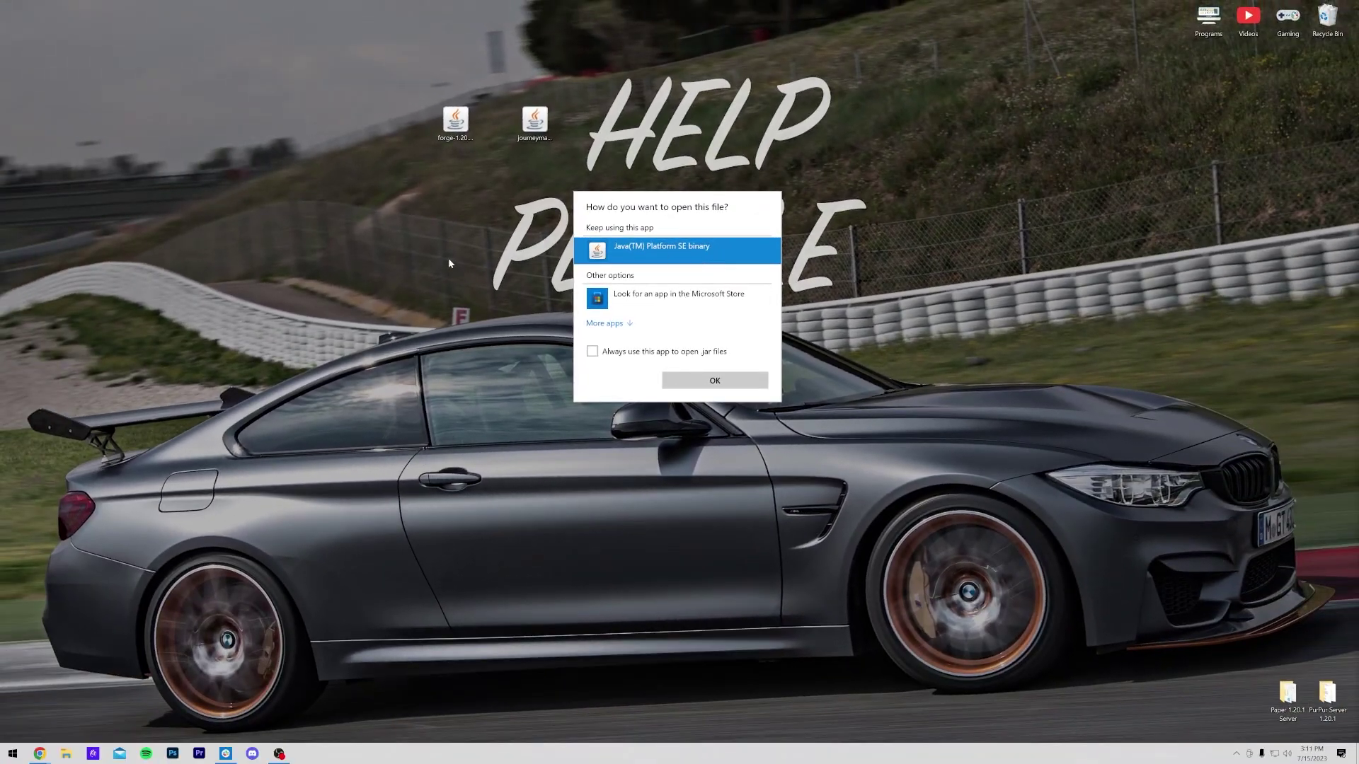
click(231, 360)
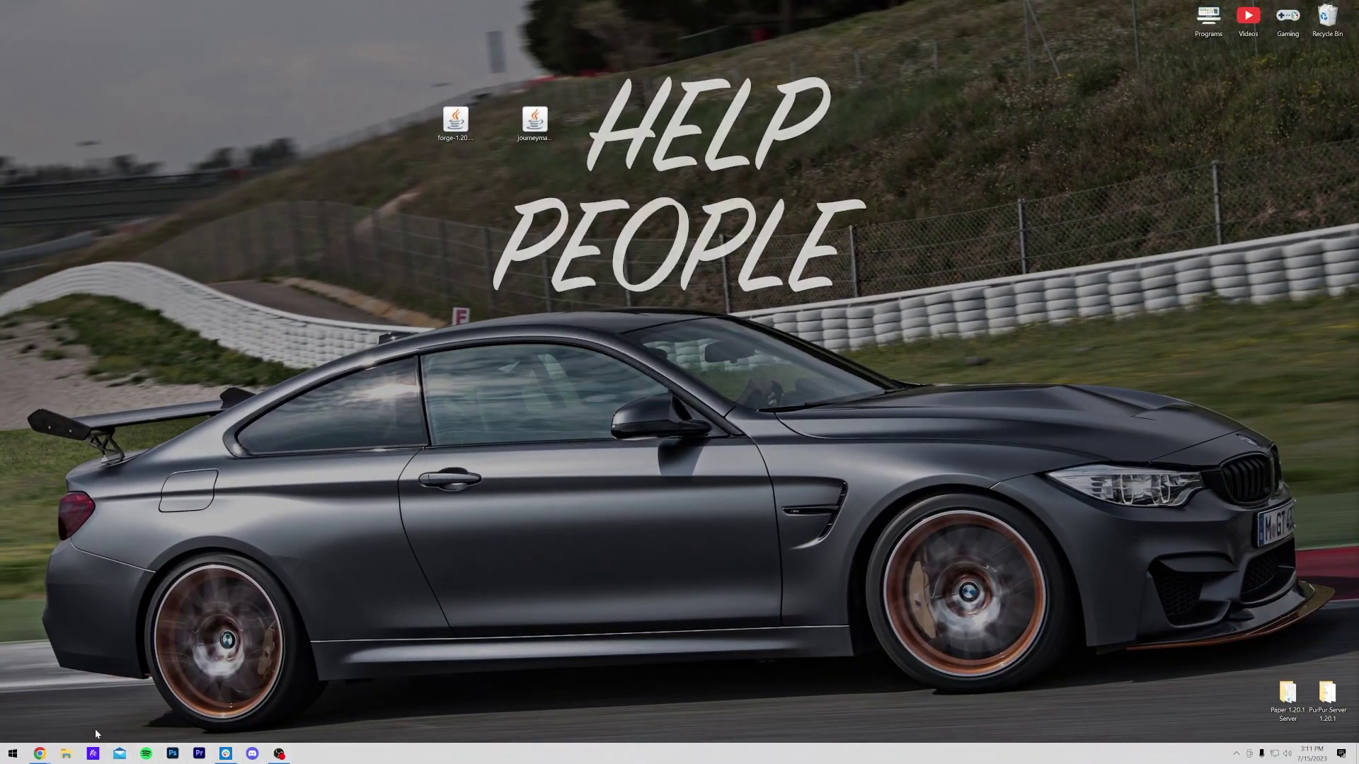
Bring back the Java install article, highlight 'Minecraft Mods' in its title, and glance at the Jarfix guide.
mouse_move(43, 754)
click(163, 690)
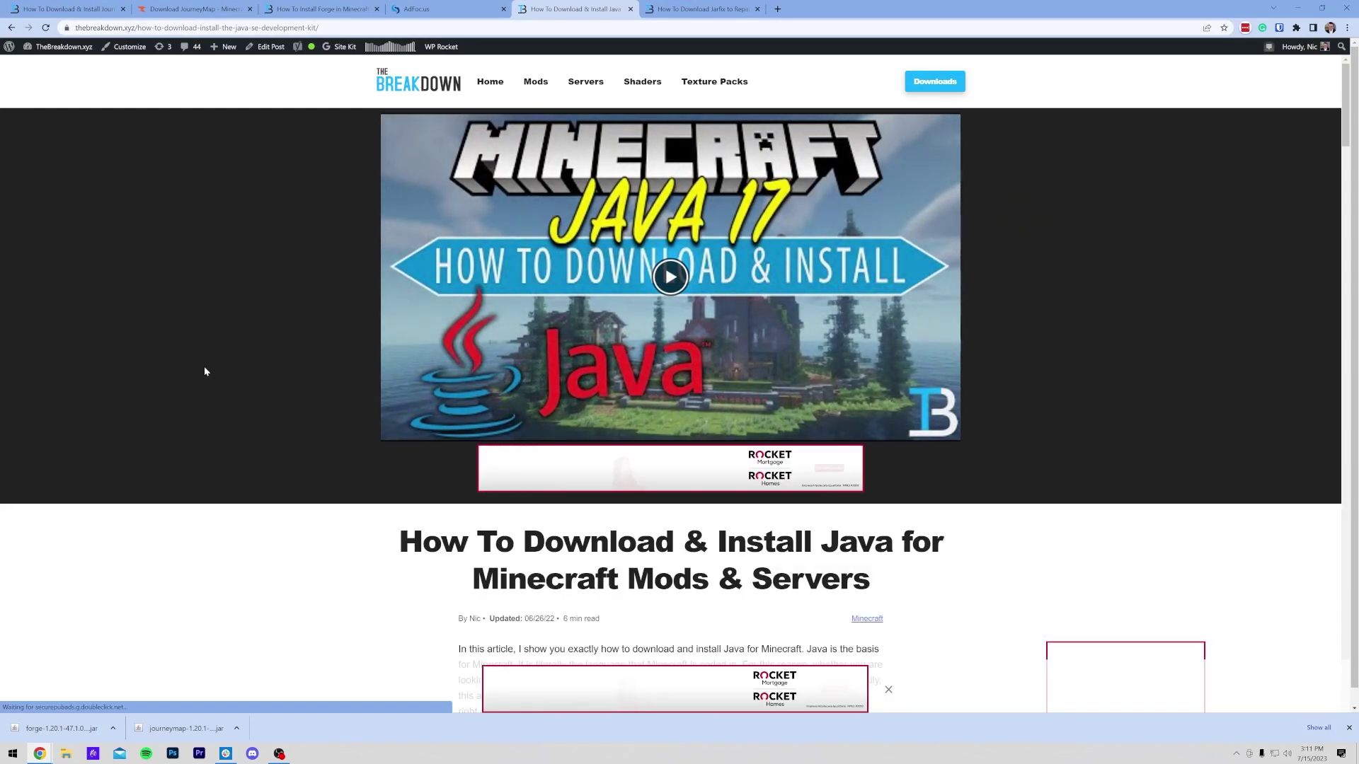
scroll(205, 372, down, 2)
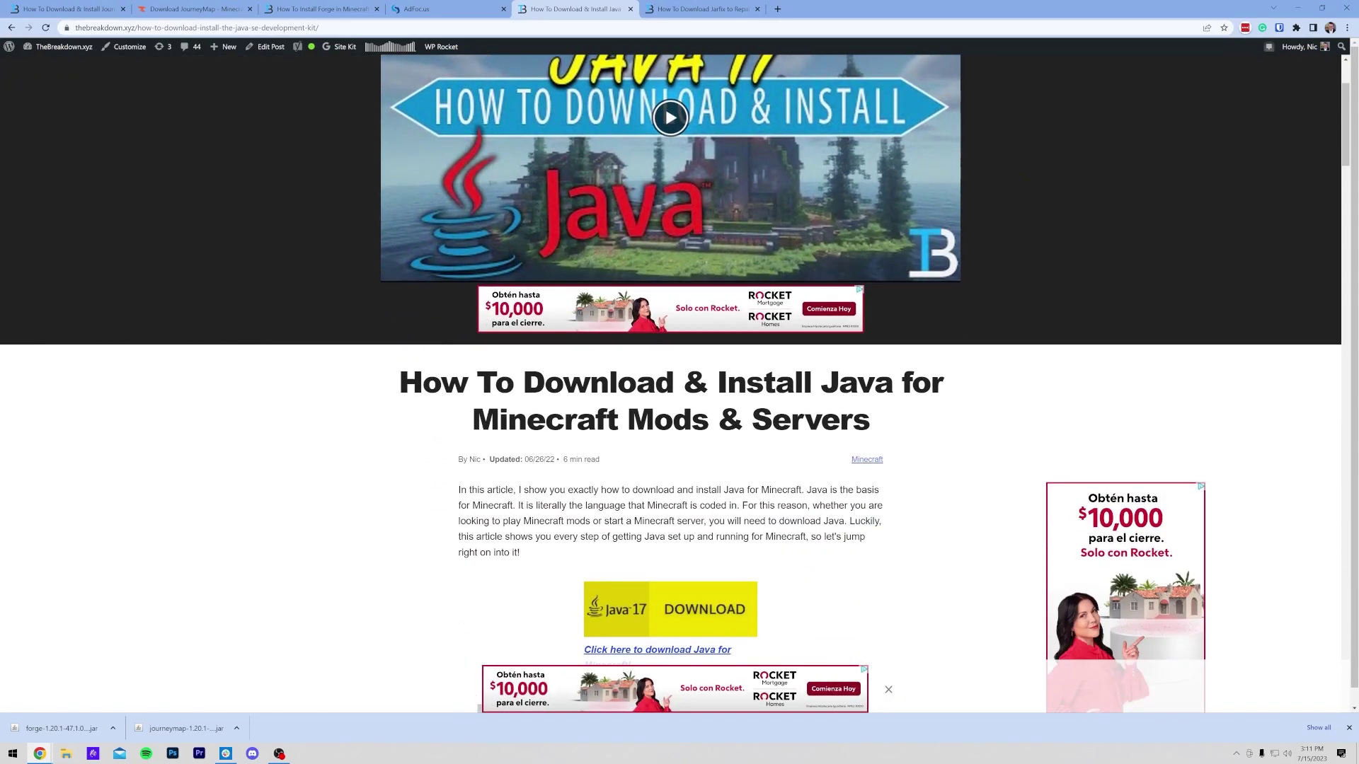
drag(473, 420, 708, 419)
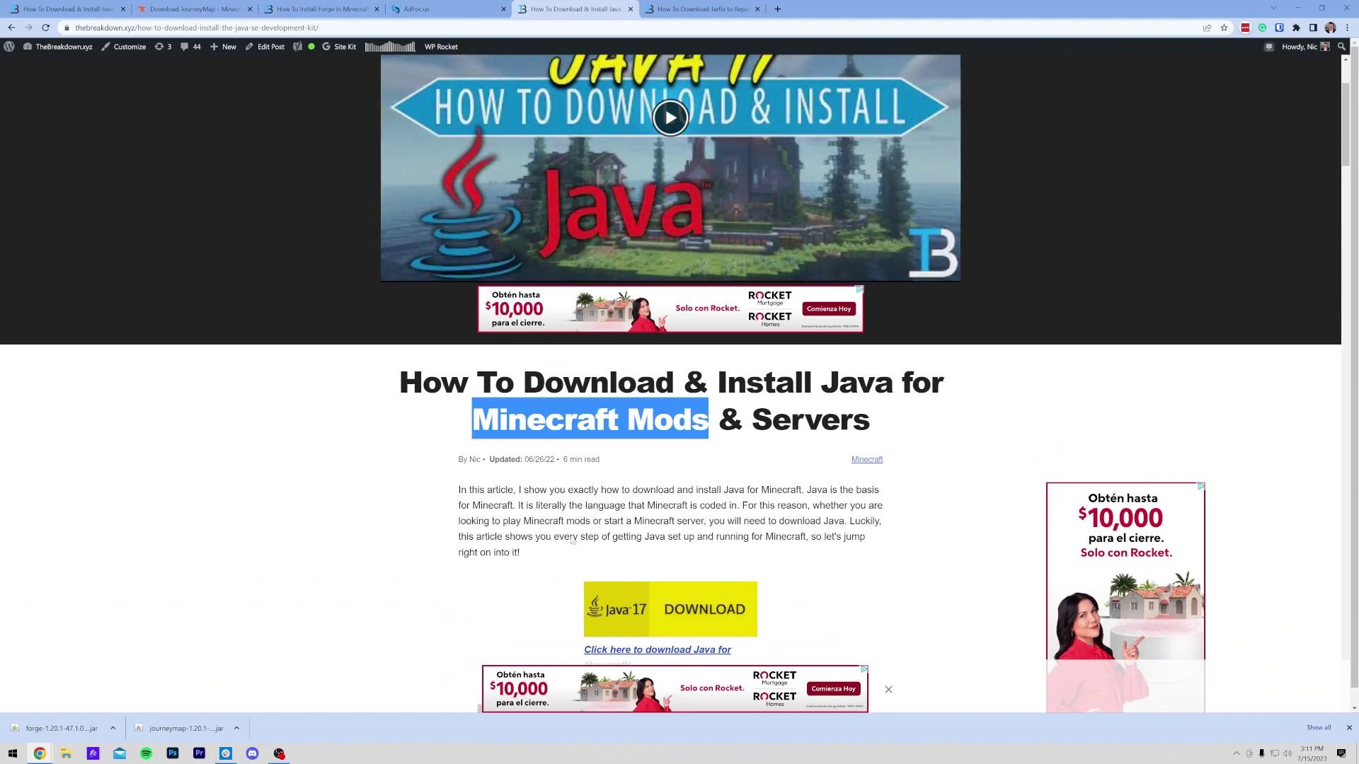
scroll(442, 344, up, 2)
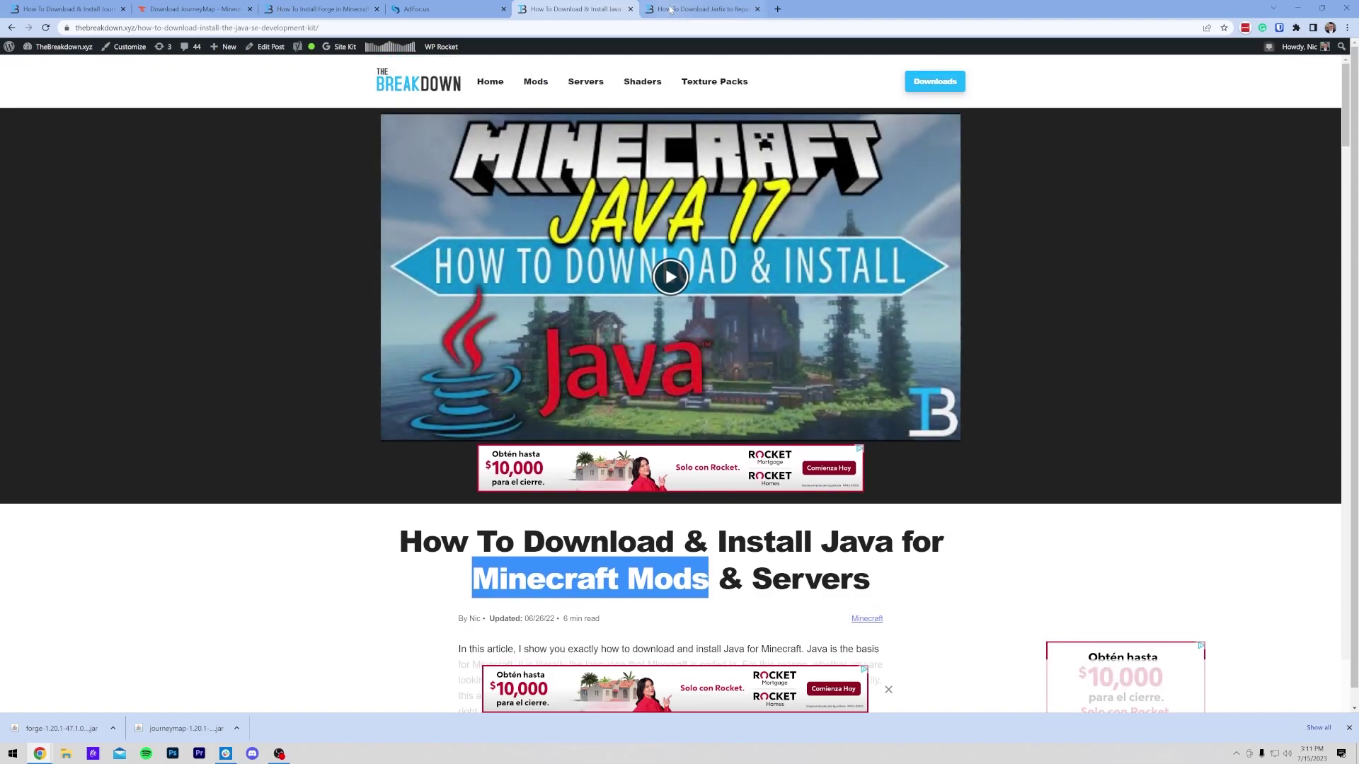
click(670, 9)
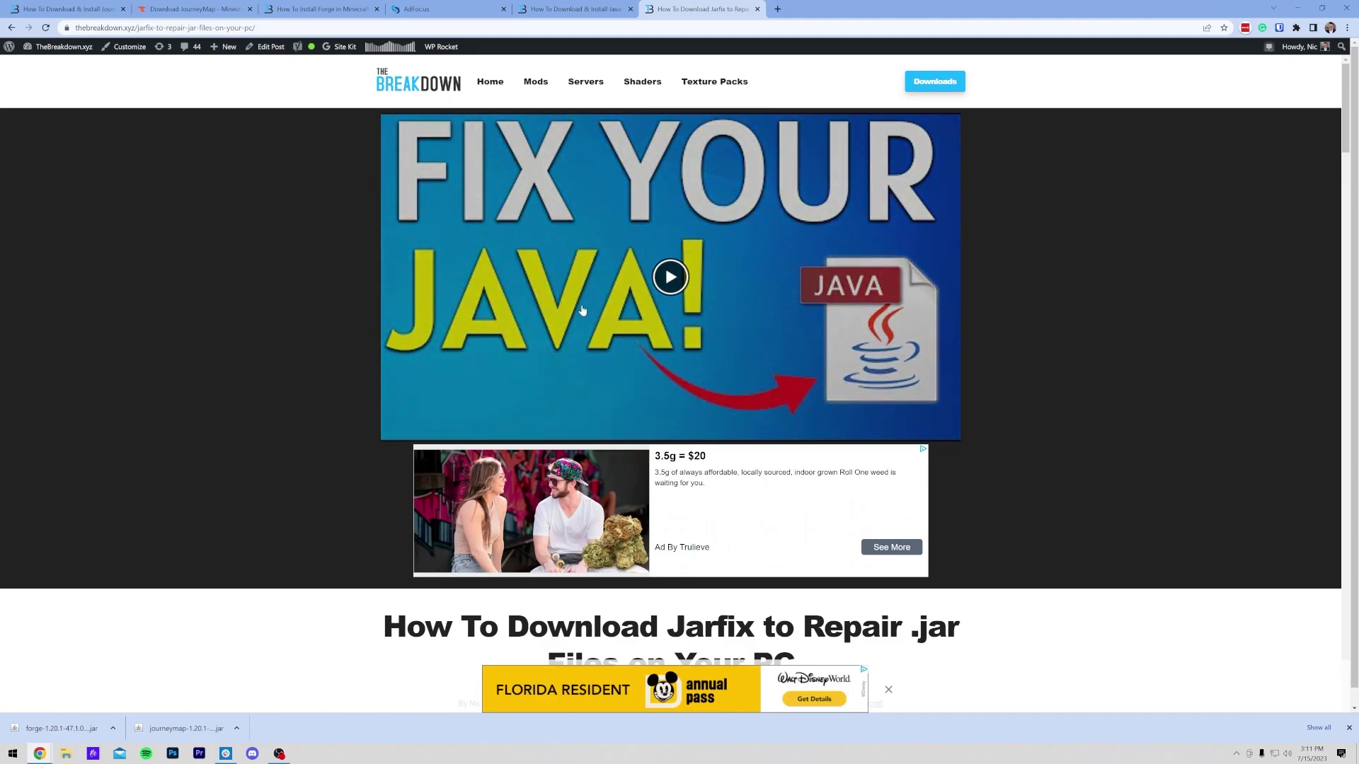
key(ctrl+shift+Tab)
key(ctrl+Tab)
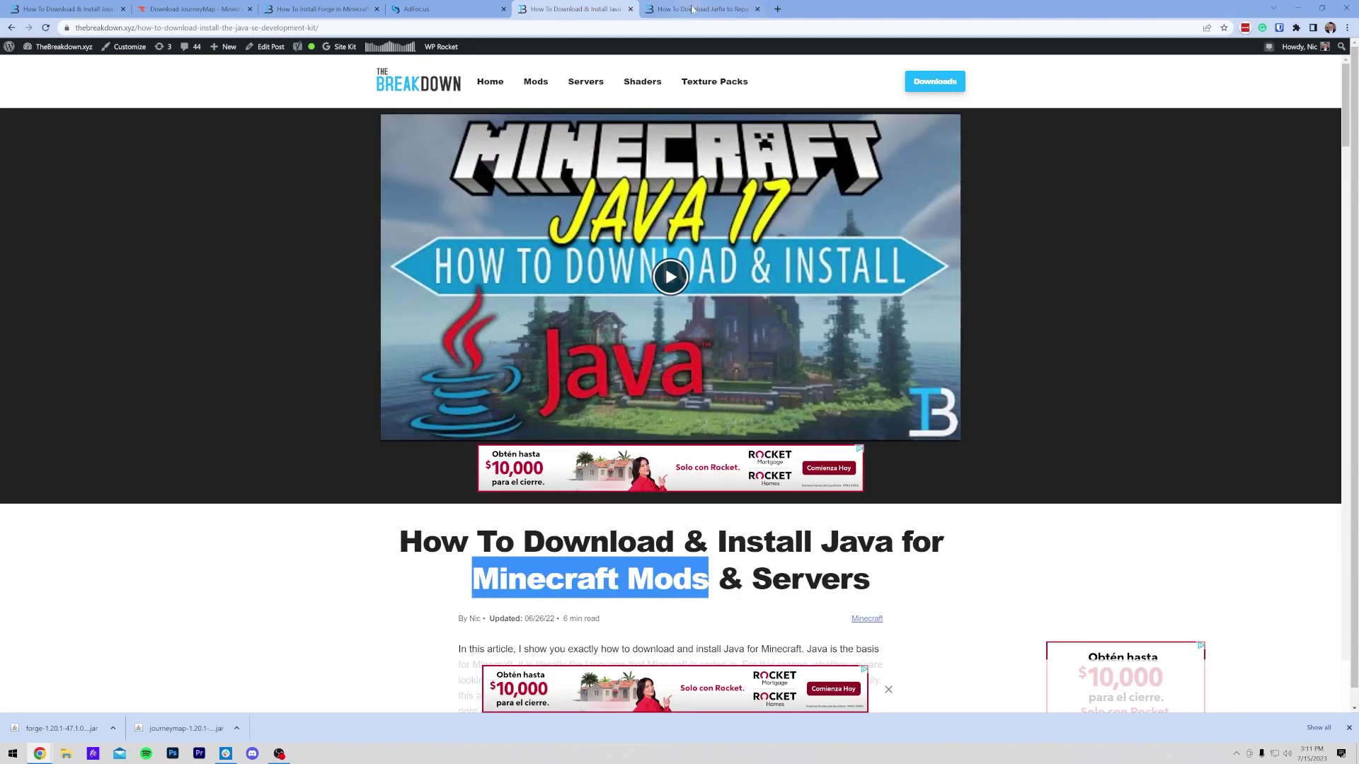
Run the forge installer jar with Java and install the client into the default .minecraft folder.
click(1296, 12)
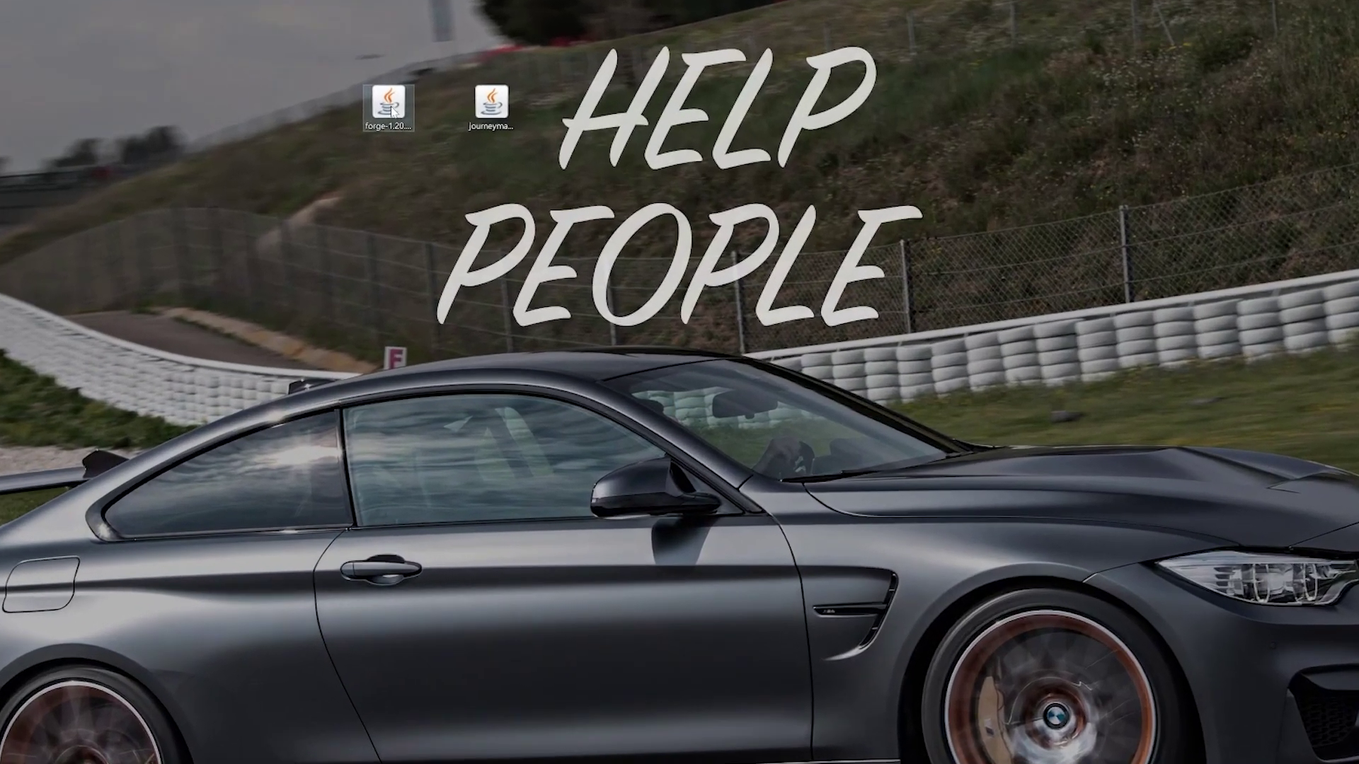
right_click(458, 122)
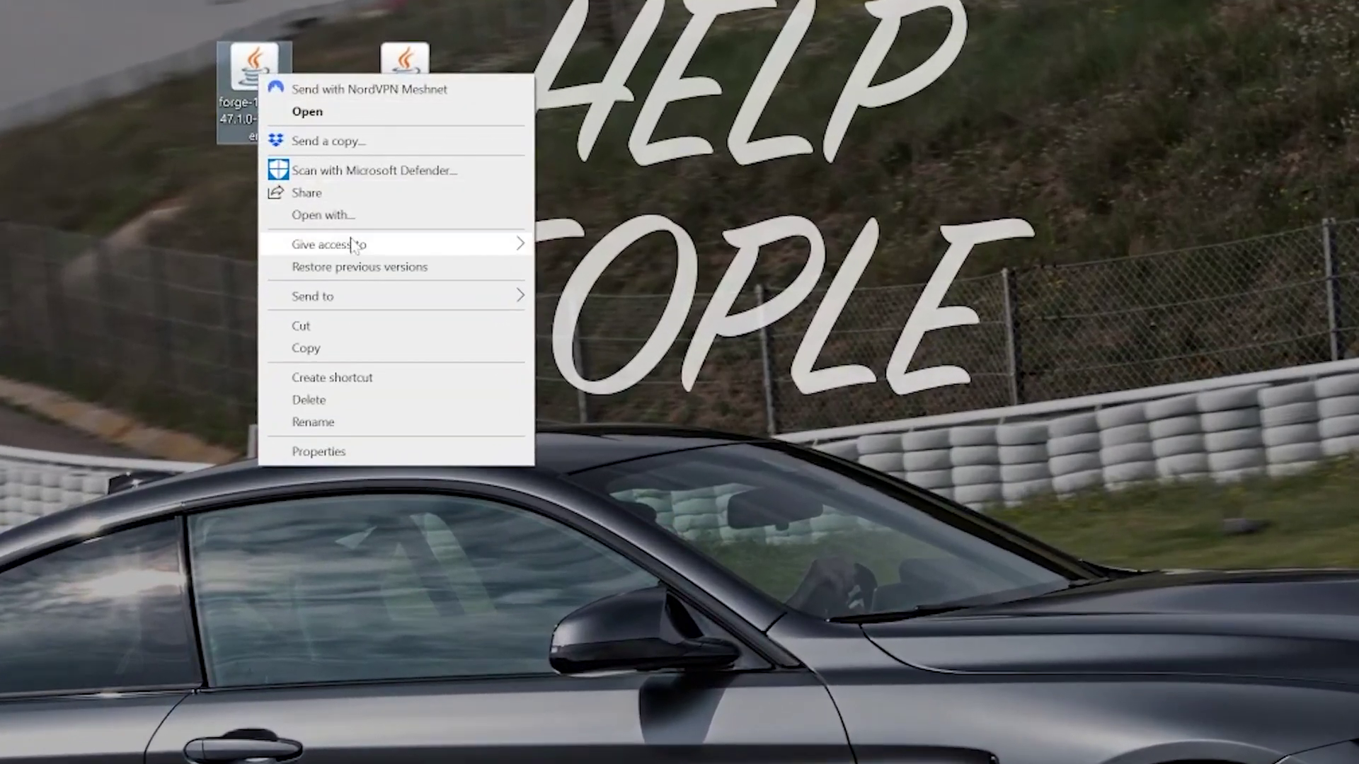
click(355, 211)
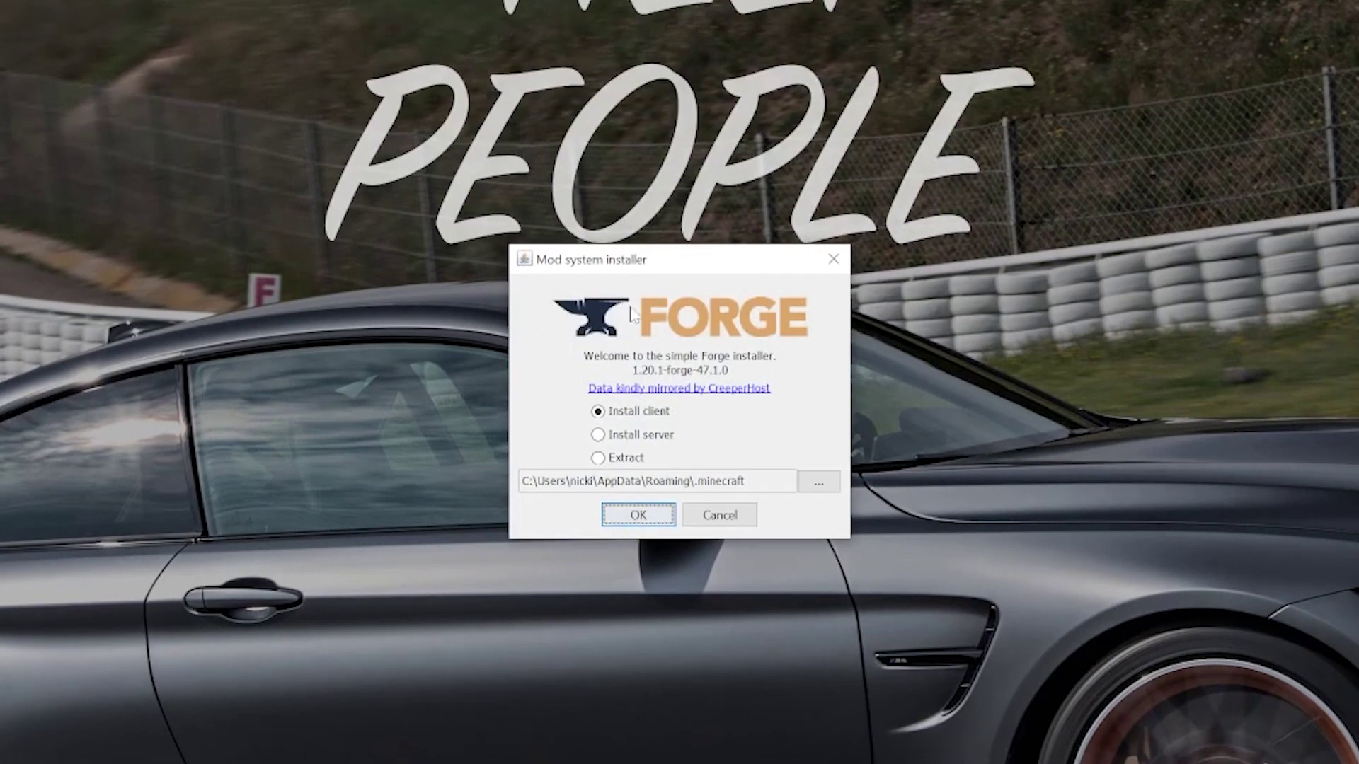
click(639, 514)
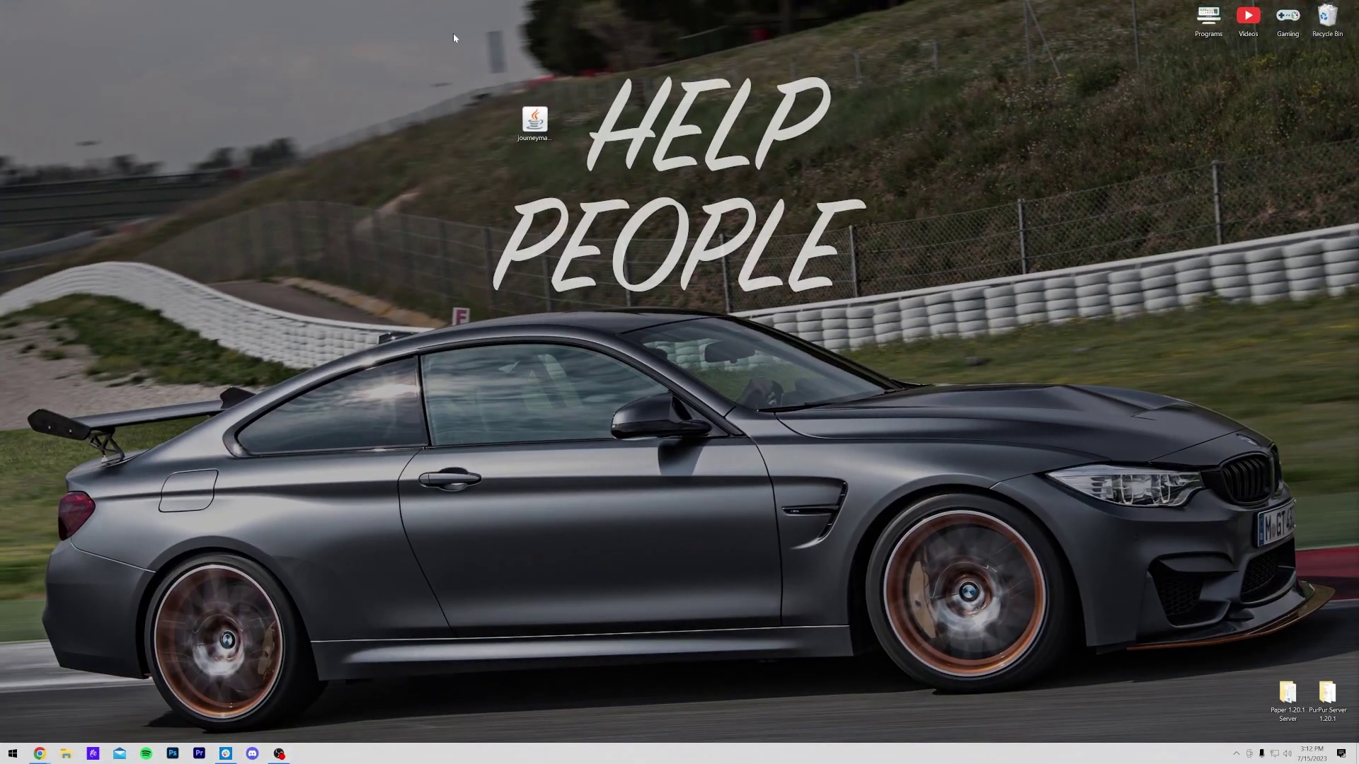
Launch the Minecraft Launcher by searching 'minecraft' in the Start menu.
key(super)
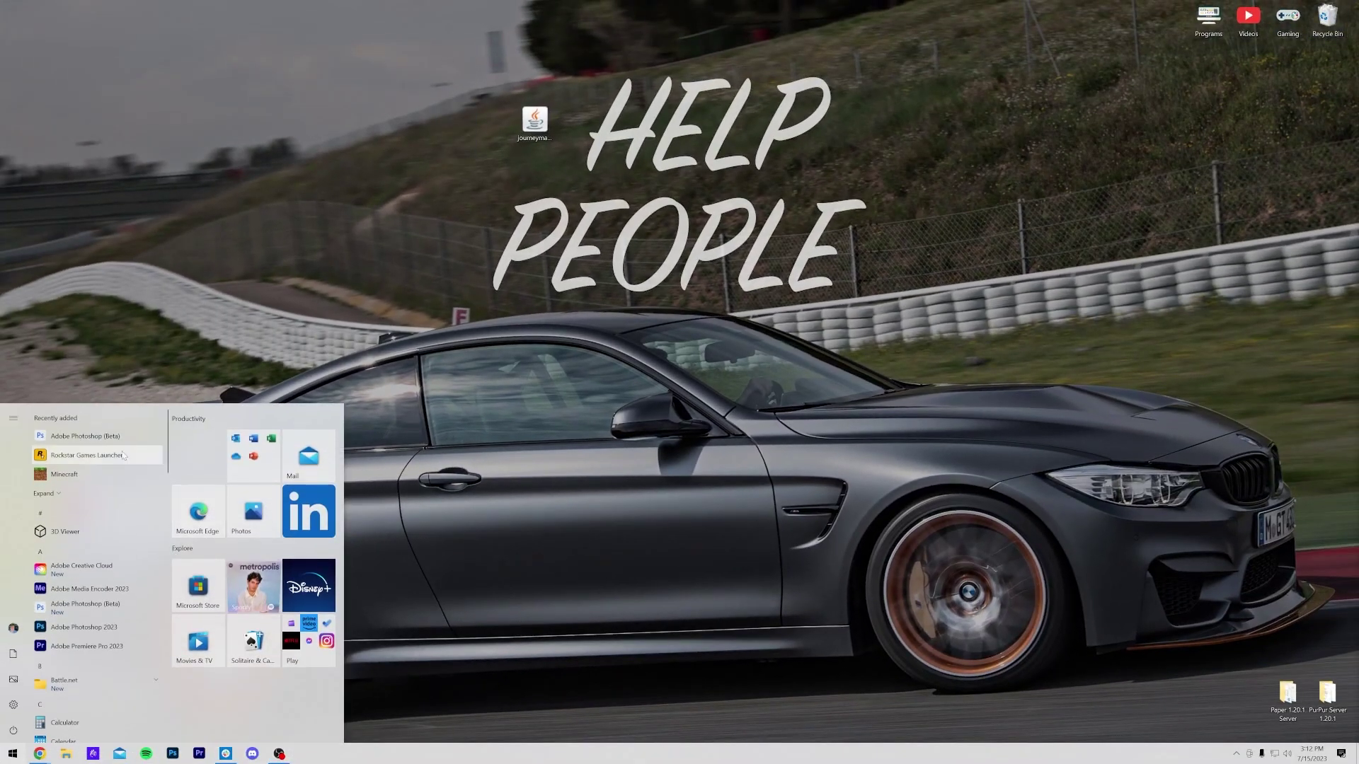
text(minecraft)
key(Return)
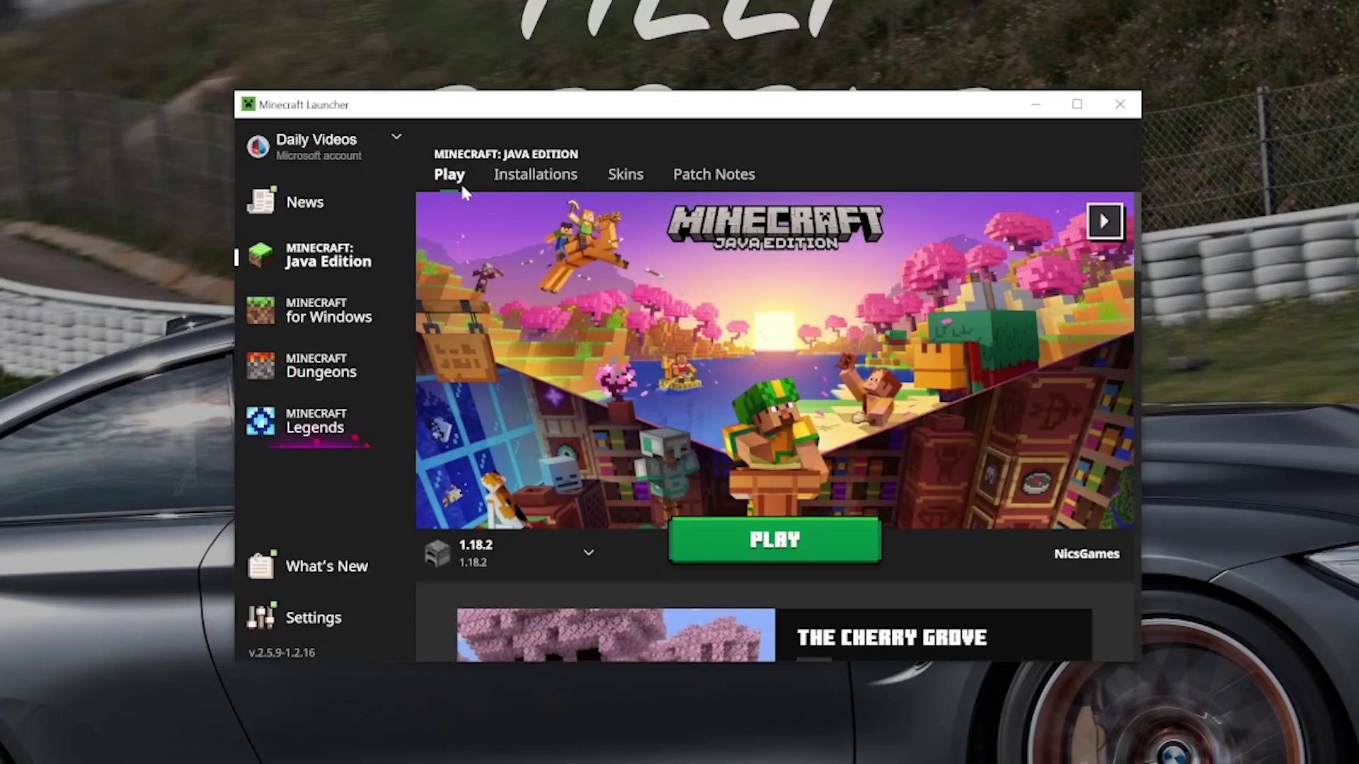
Select the forge installation, try PLAY, and cancel the modified-installation warning.
click(585, 557)
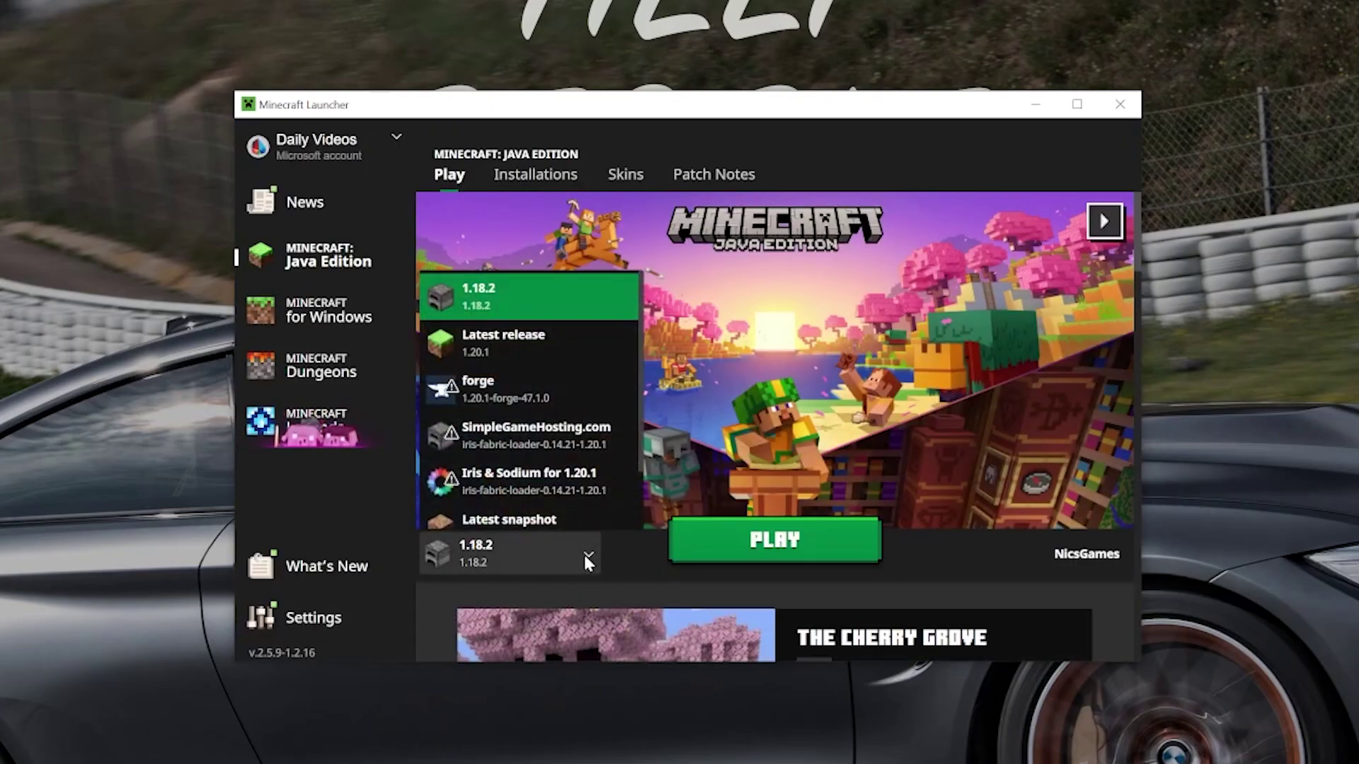
click(524, 389)
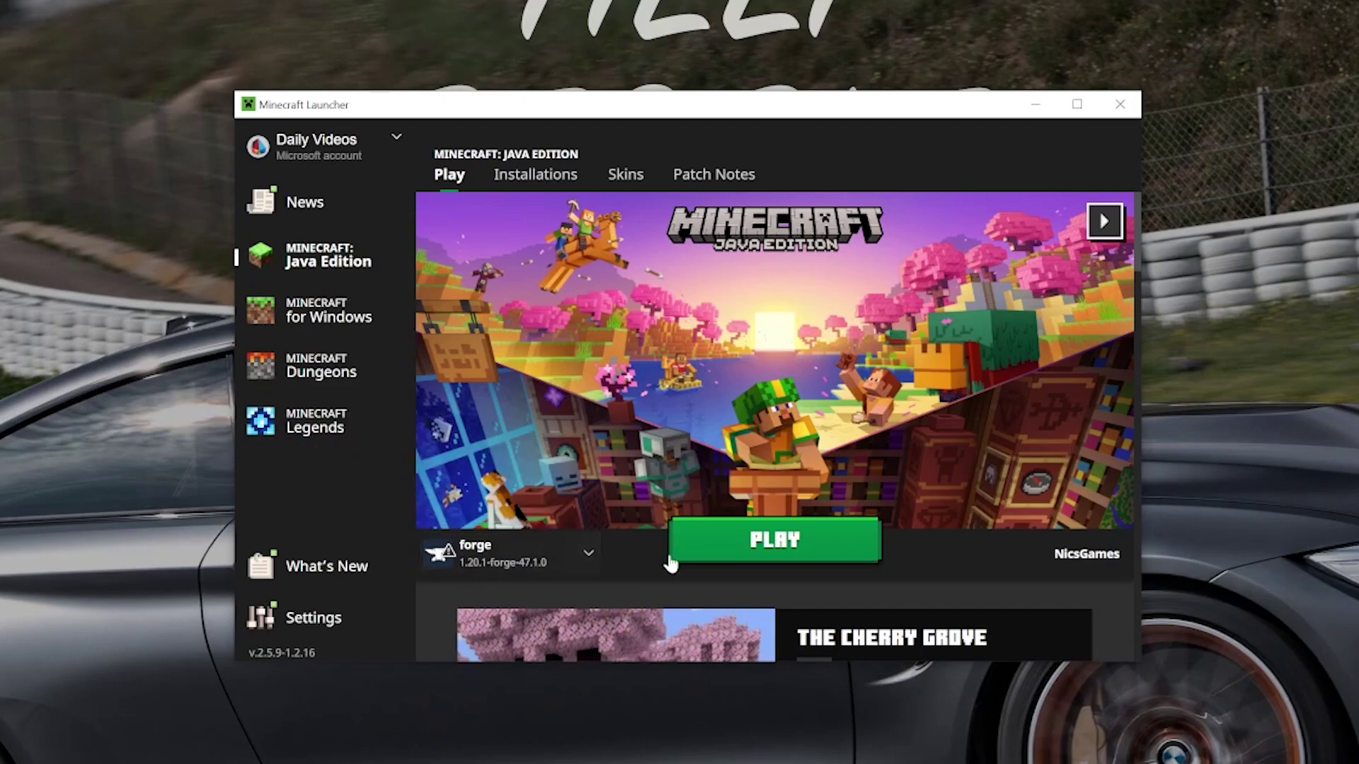
click(690, 556)
click(814, 487)
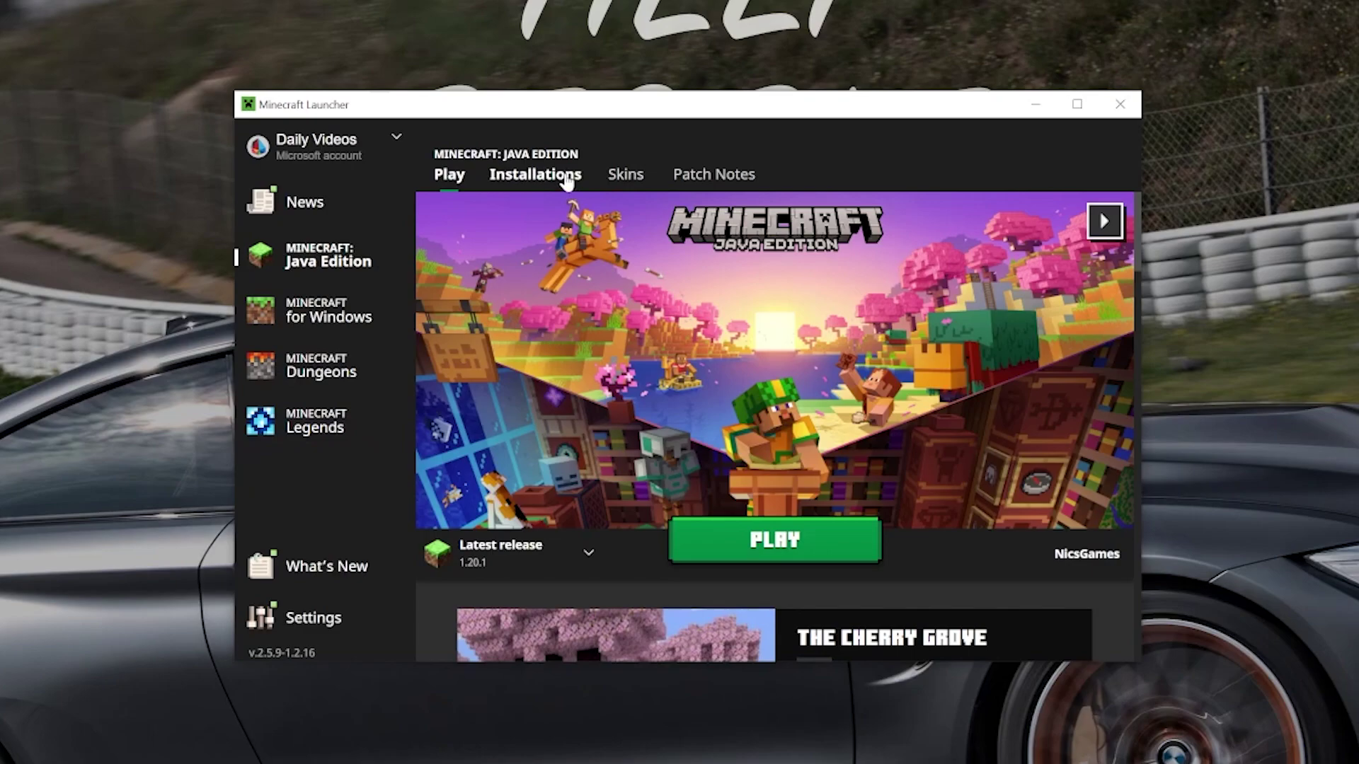
List installations with Modded toggled off and back on, then start a new installation.
click(566, 178)
click(945, 255)
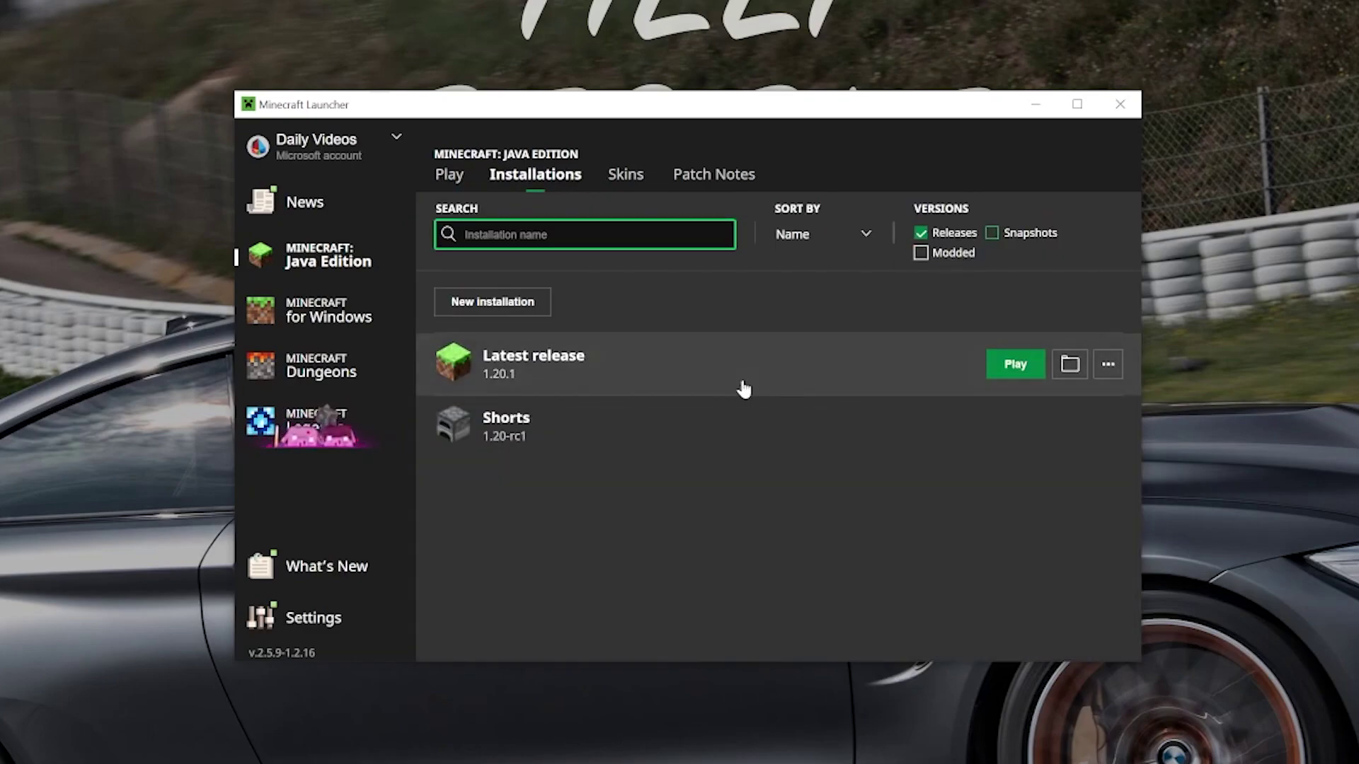
click(945, 253)
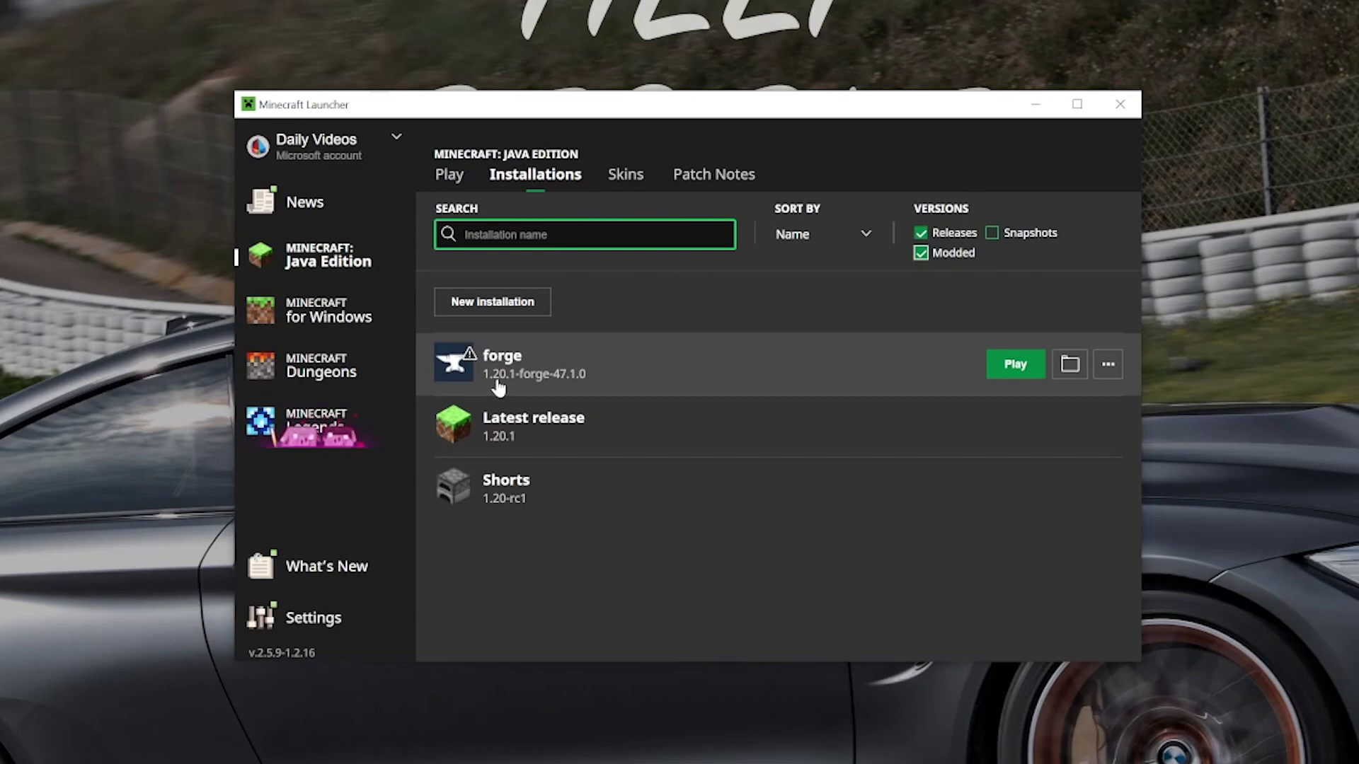
click(542, 304)
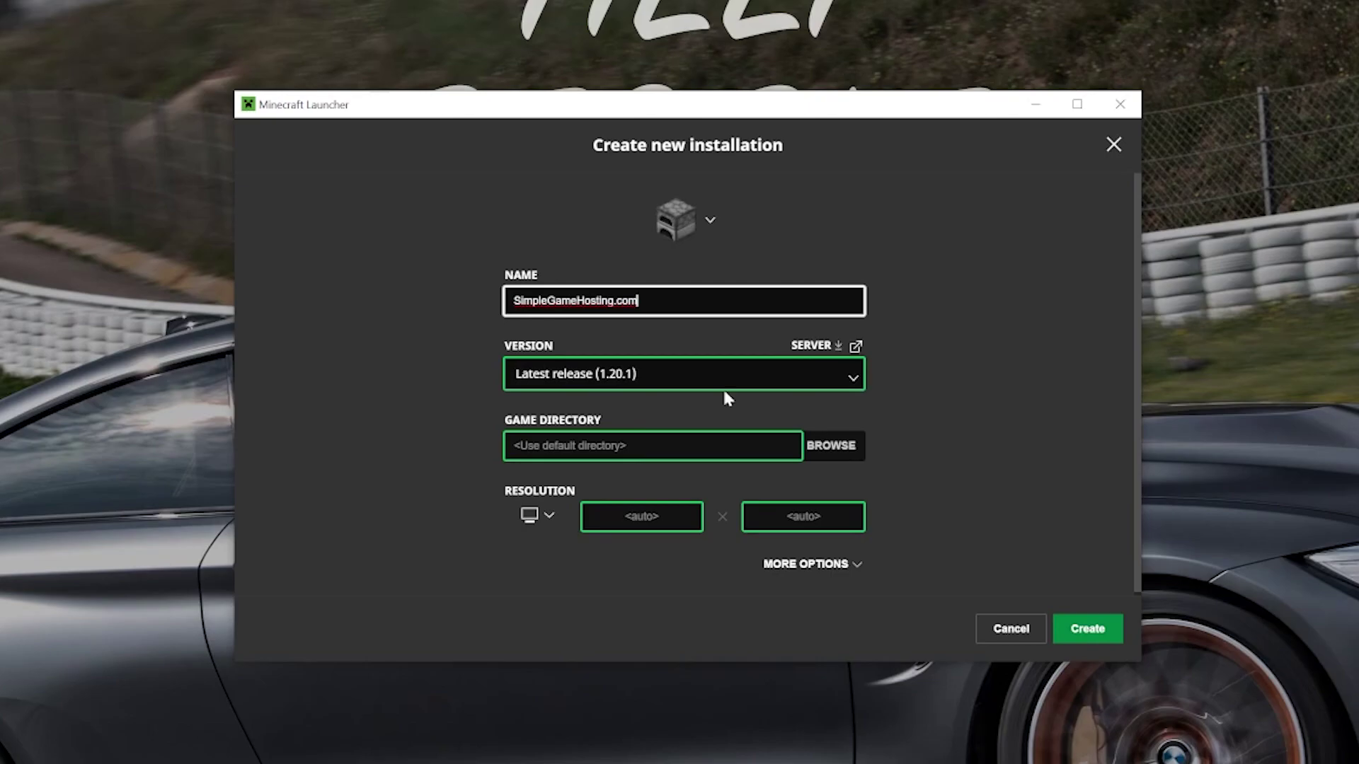
Set the SimpleGameHosting.com installation to release 1.20.1-forge-47.1.0 at 1920x1080 and create it.
click(684, 374)
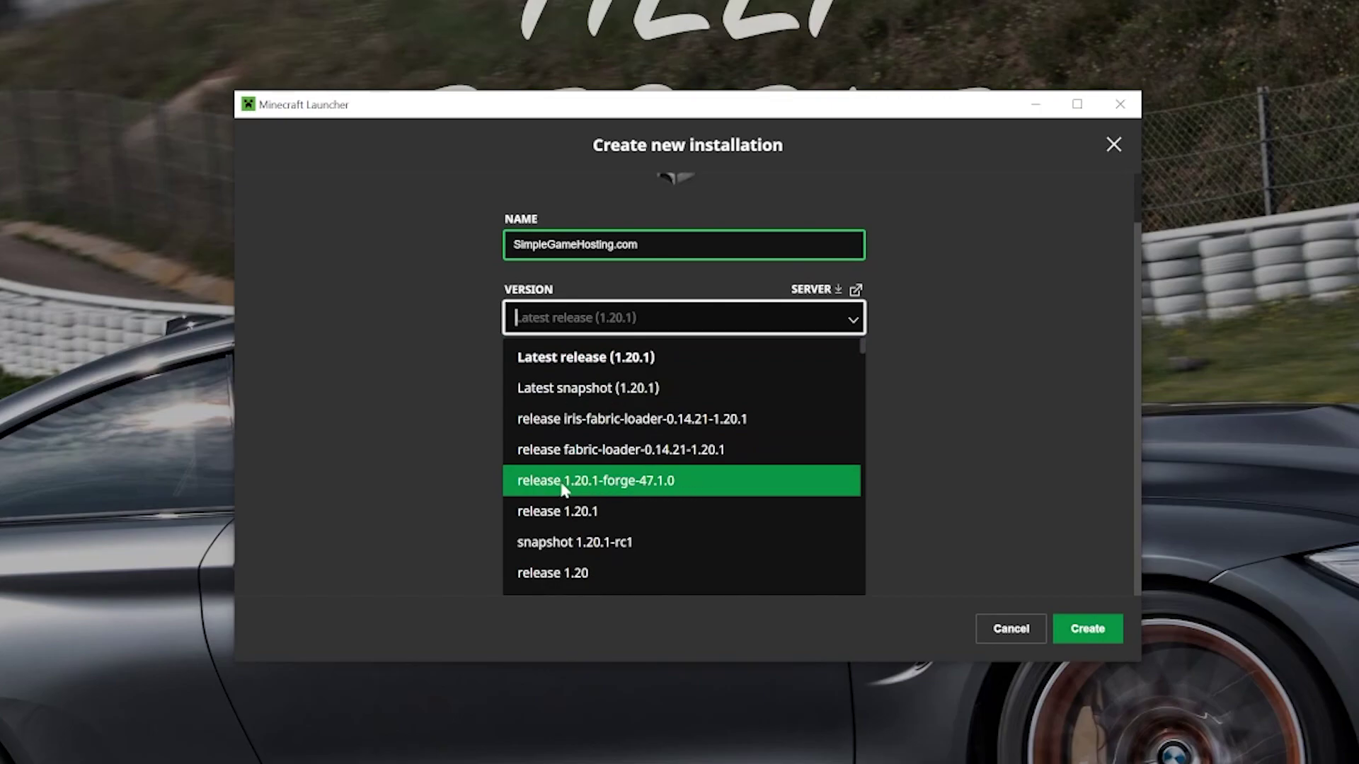
scroll(586, 485, down, 10)
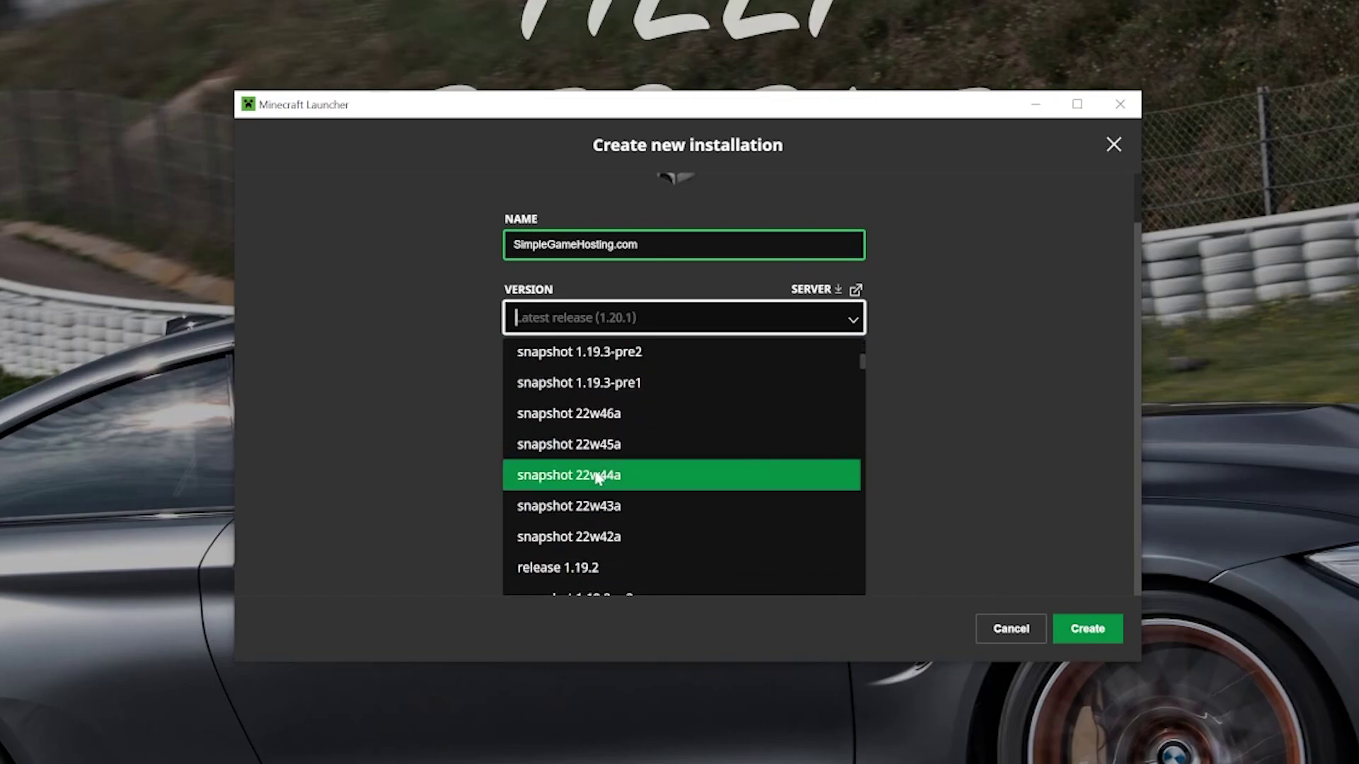
scroll(586, 485, up, 10)
click(584, 483)
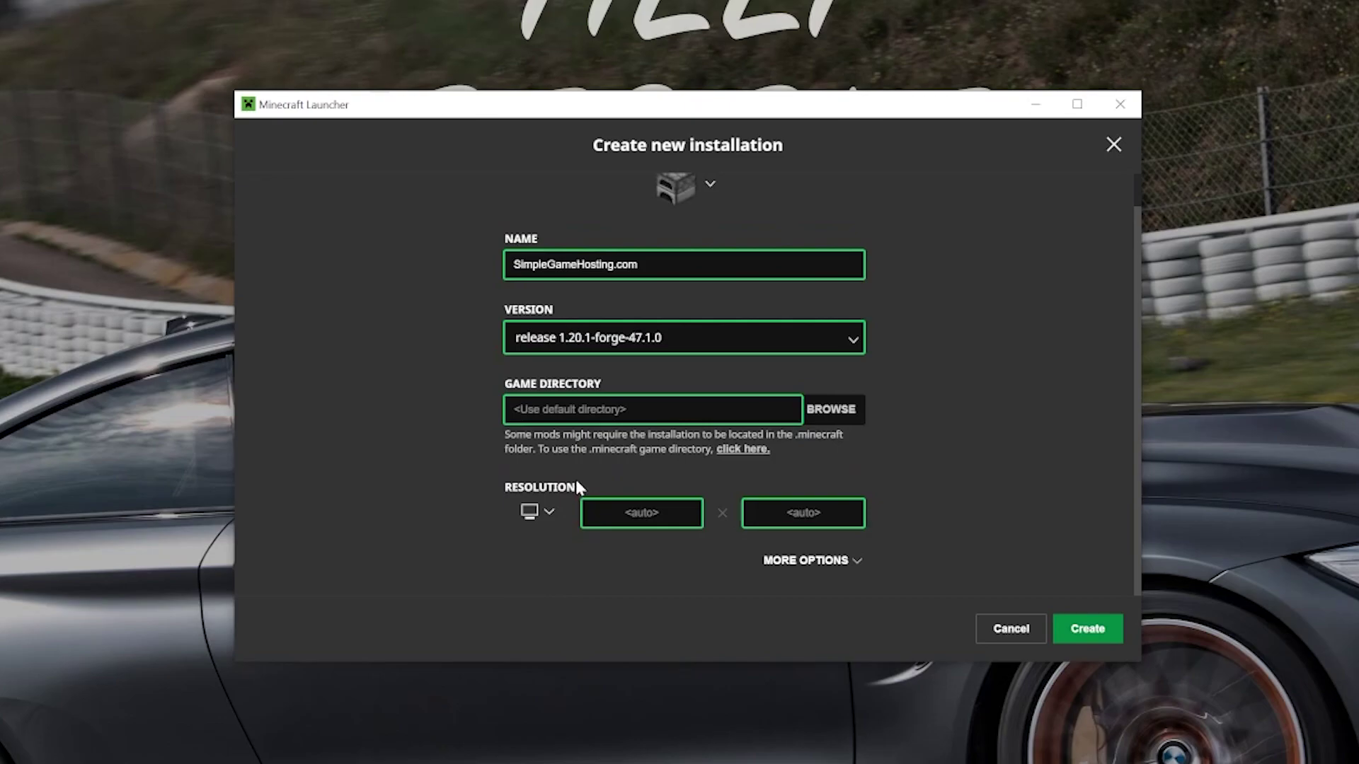
click(543, 514)
click(550, 453)
click(1073, 627)
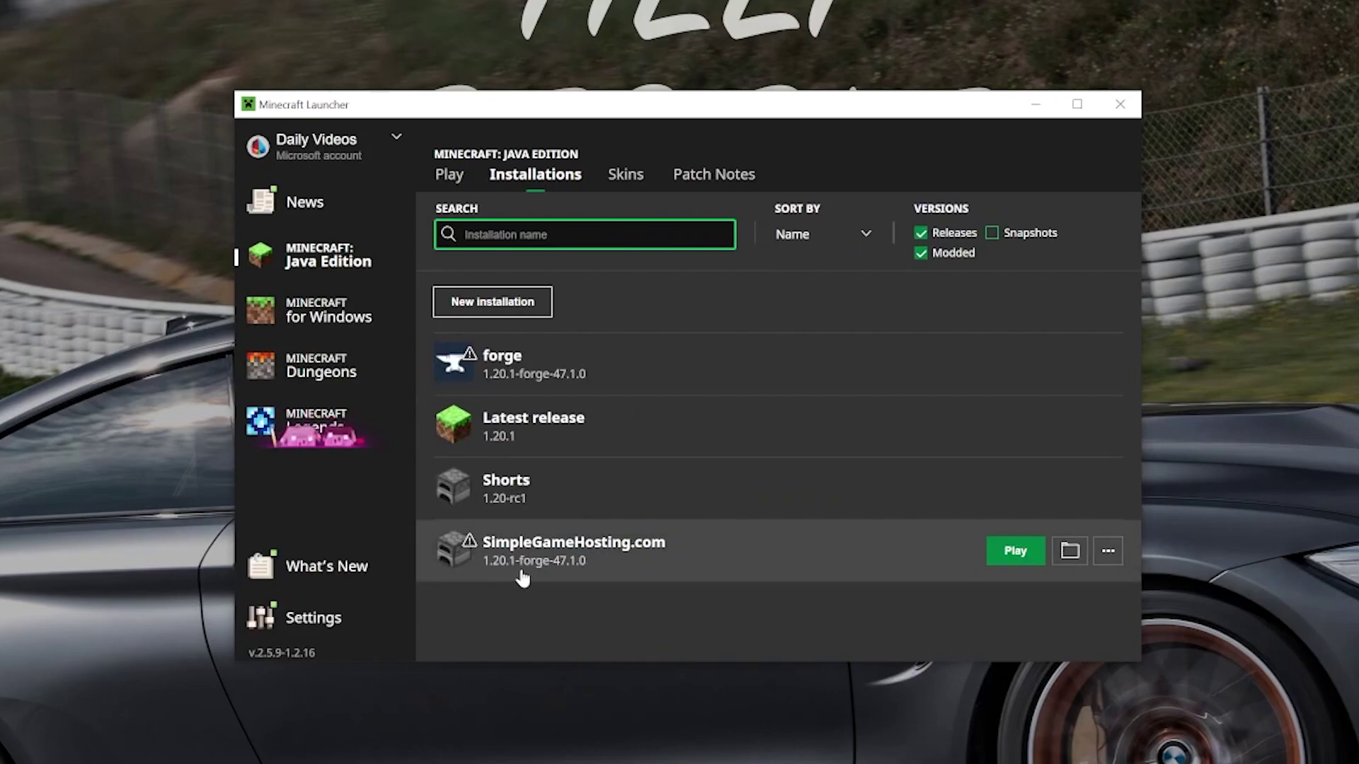
Launch the SimpleGameHosting.com Forge installation despite the warning and open its empty mods folder from Mods.
click(998, 551)
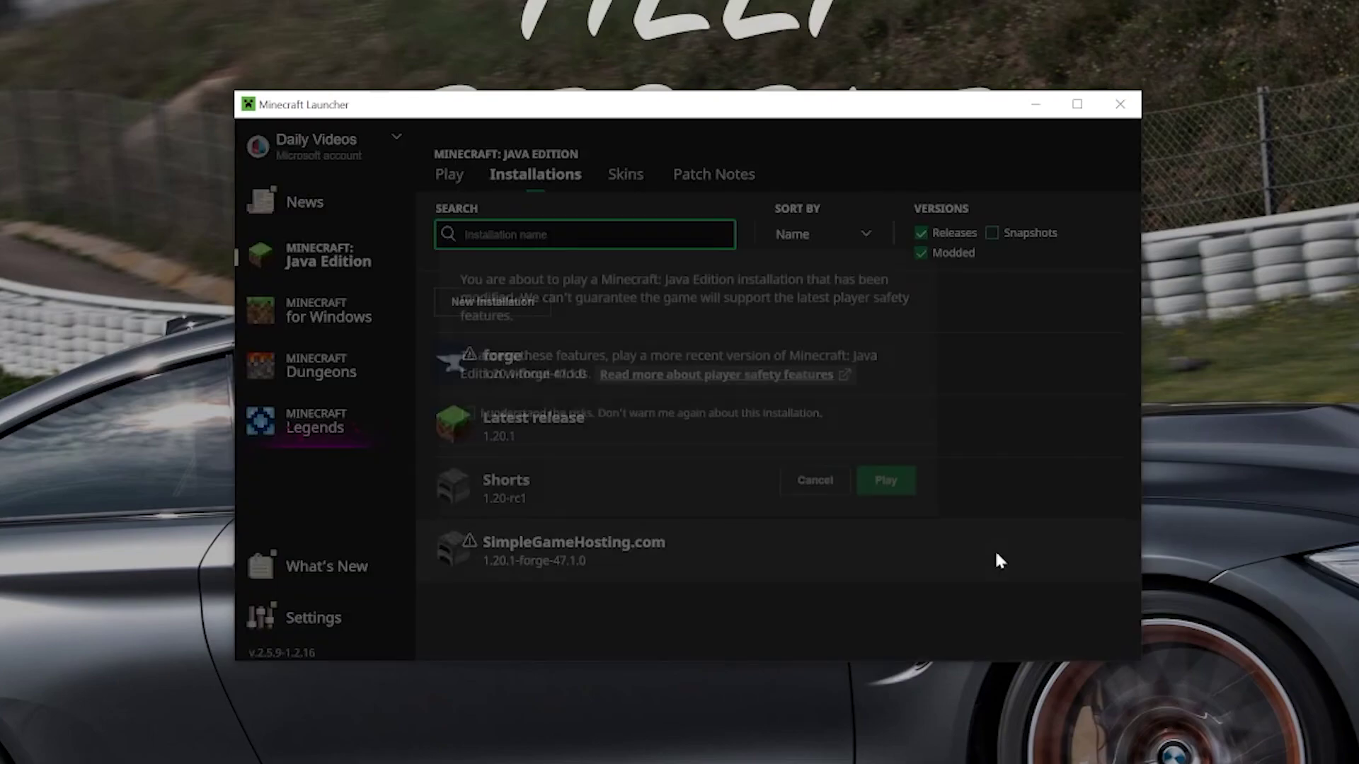
click(900, 495)
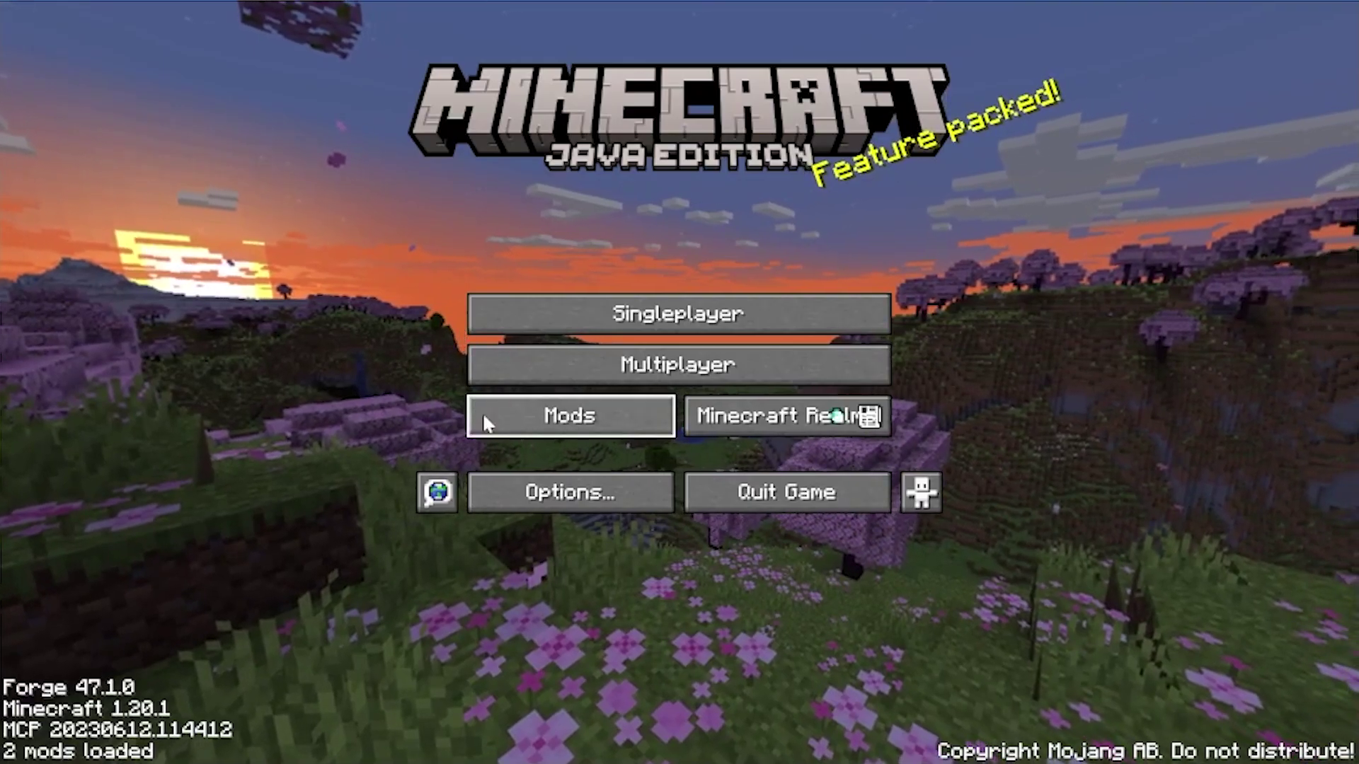
click(486, 422)
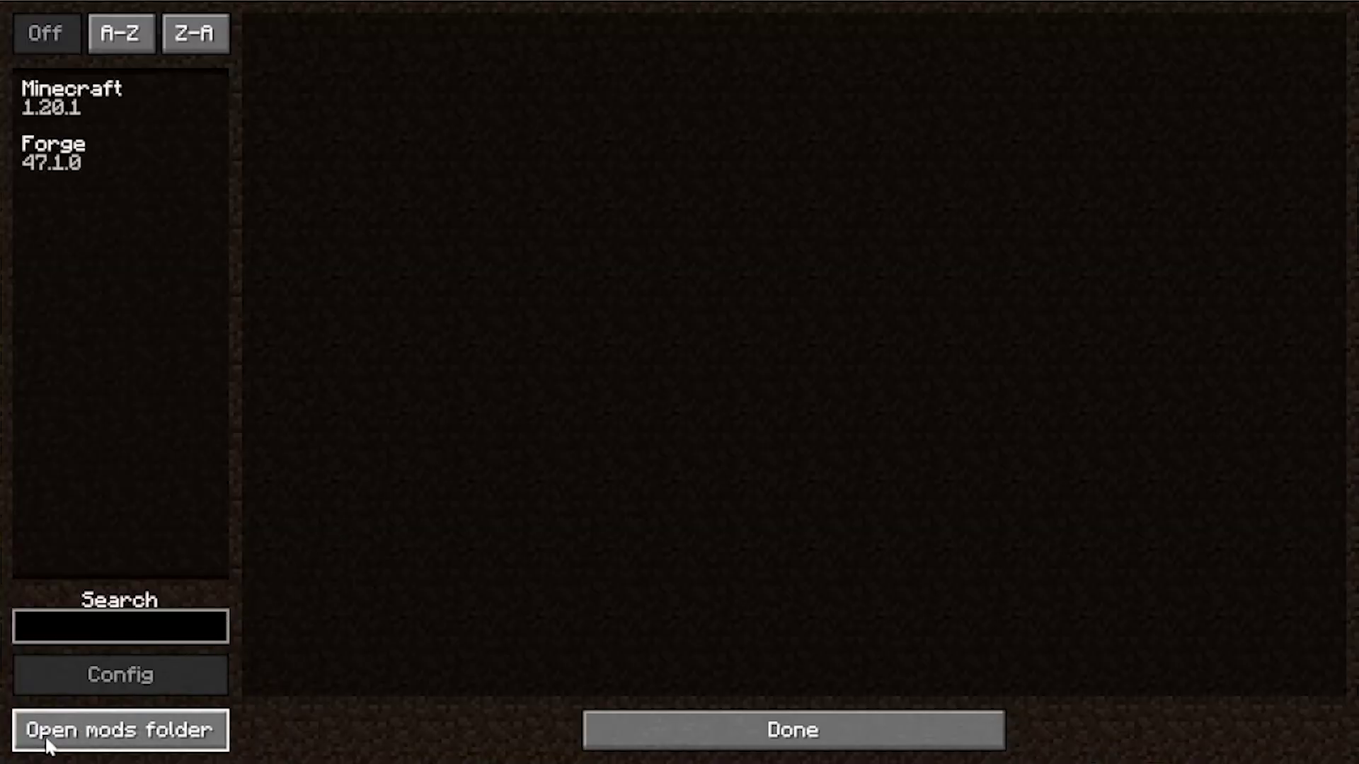
click(585, 728)
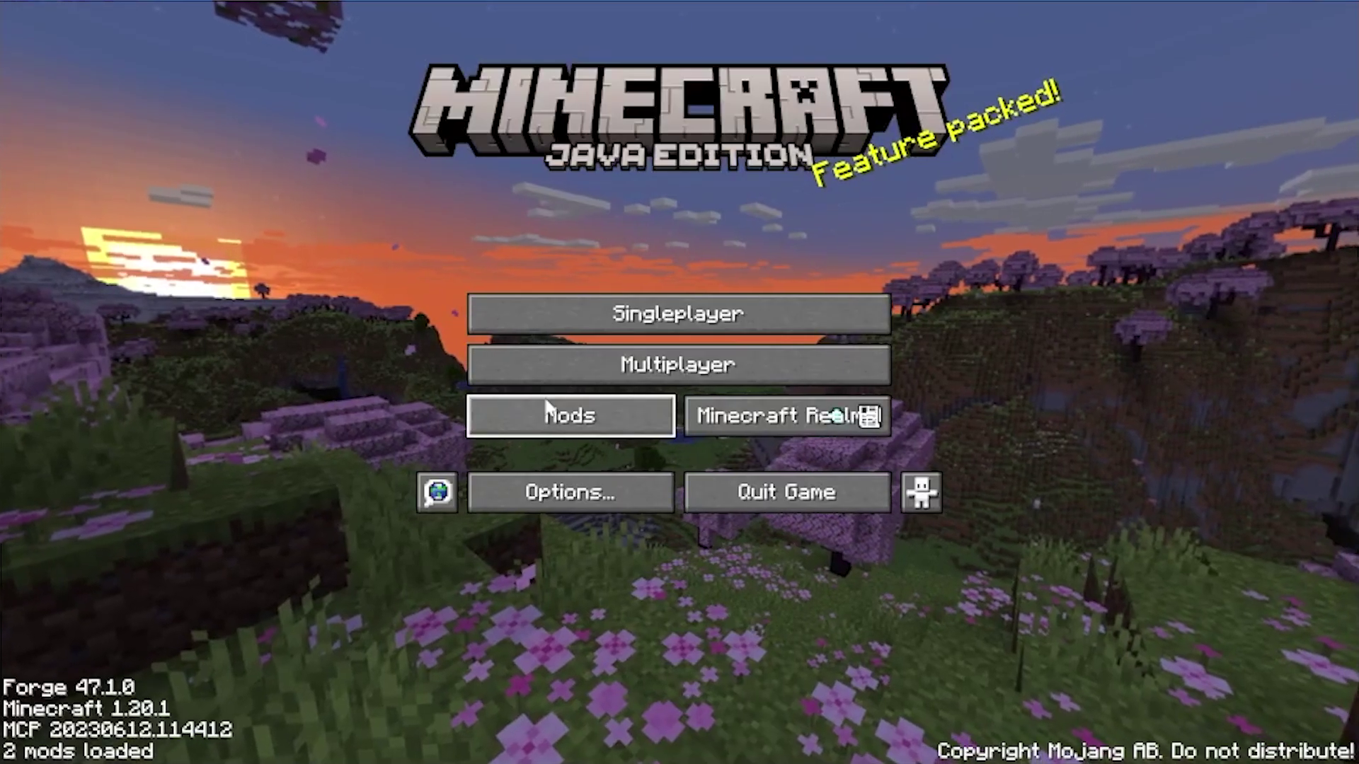
click(546, 405)
click(82, 729)
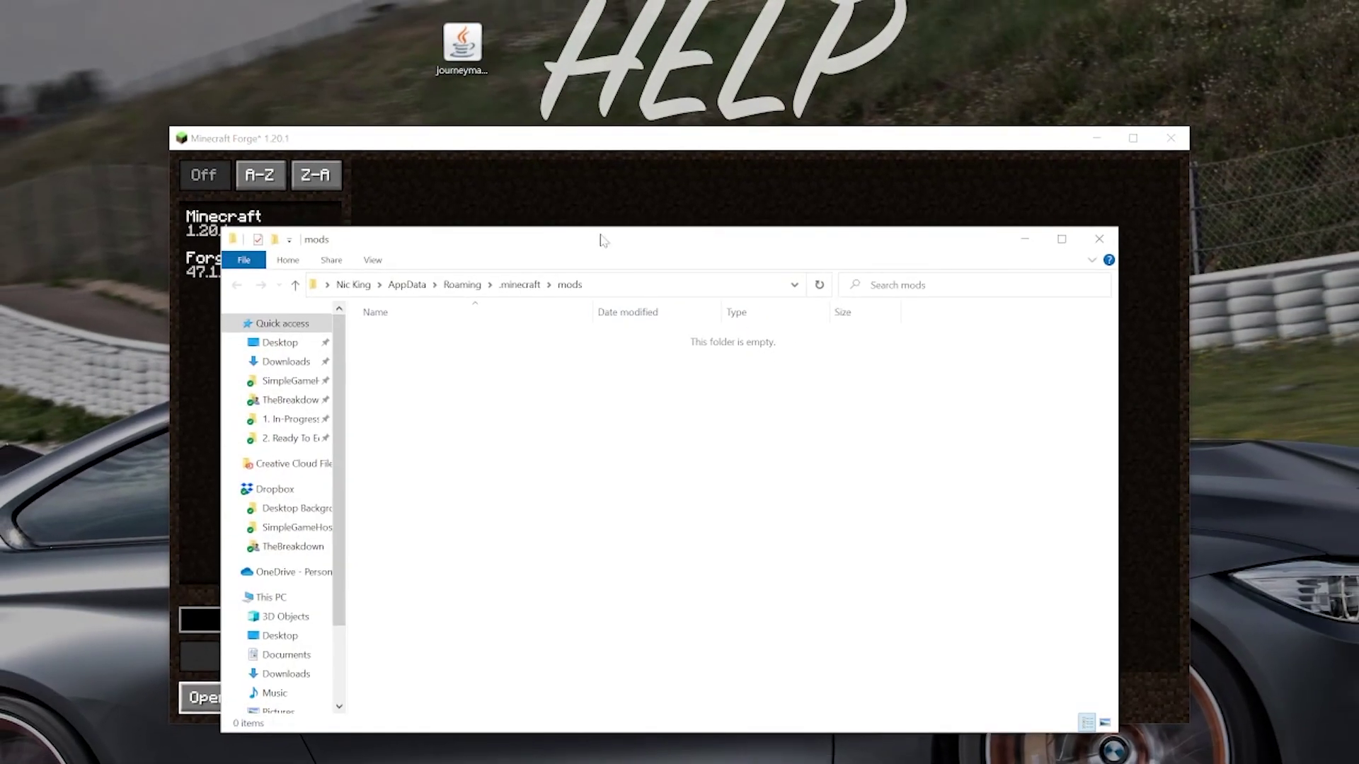
Copy the journeymap-1.20.1-5.9.11-forge jar into the .minecraft mods folder, then close Explorer.
drag(603, 241, 607, 180)
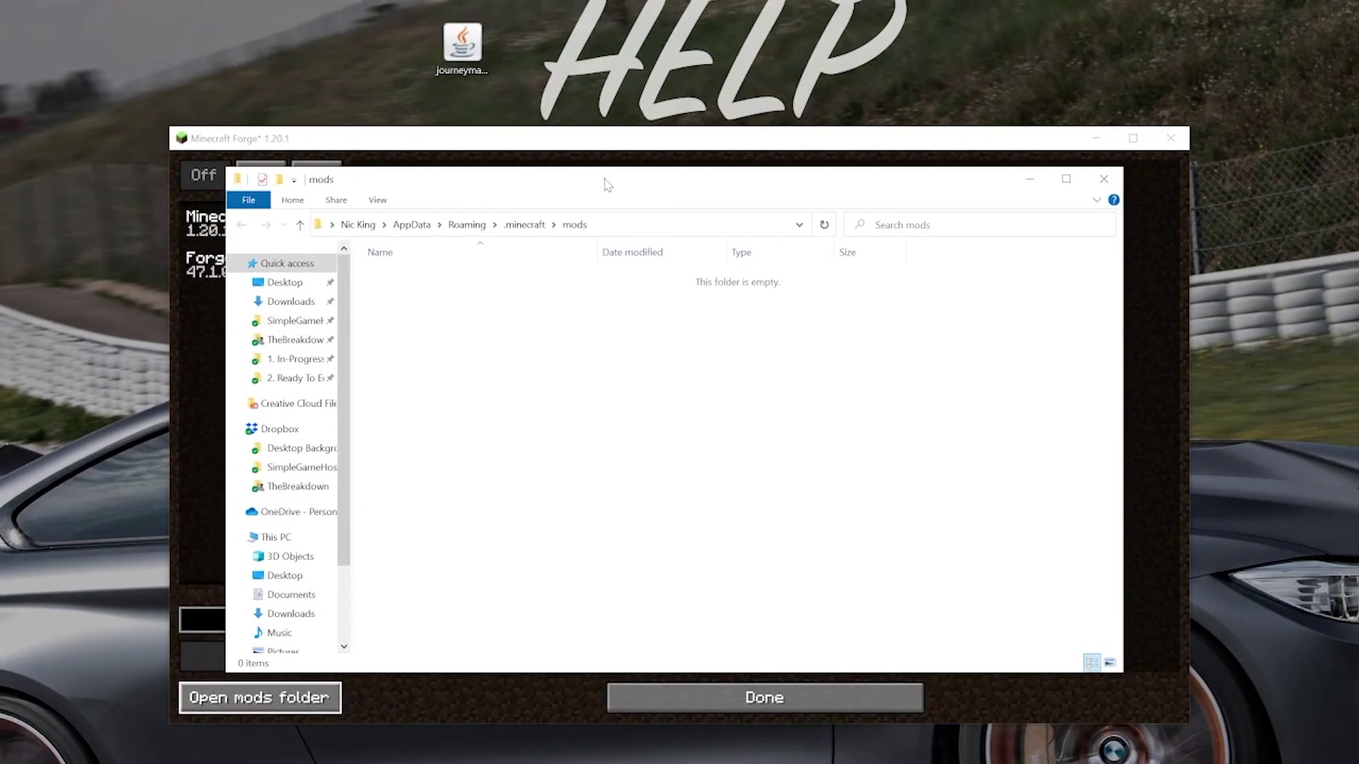
drag(462, 58, 575, 305)
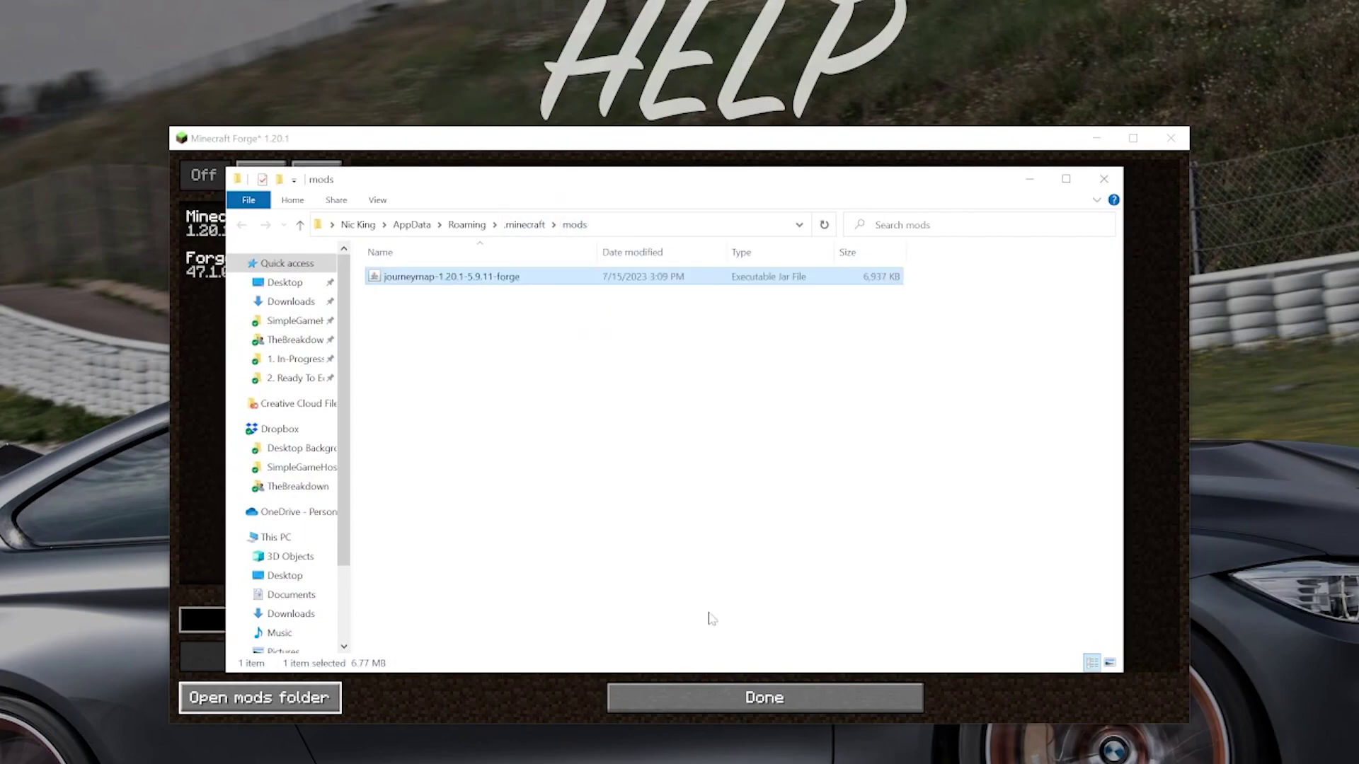
click(1103, 179)
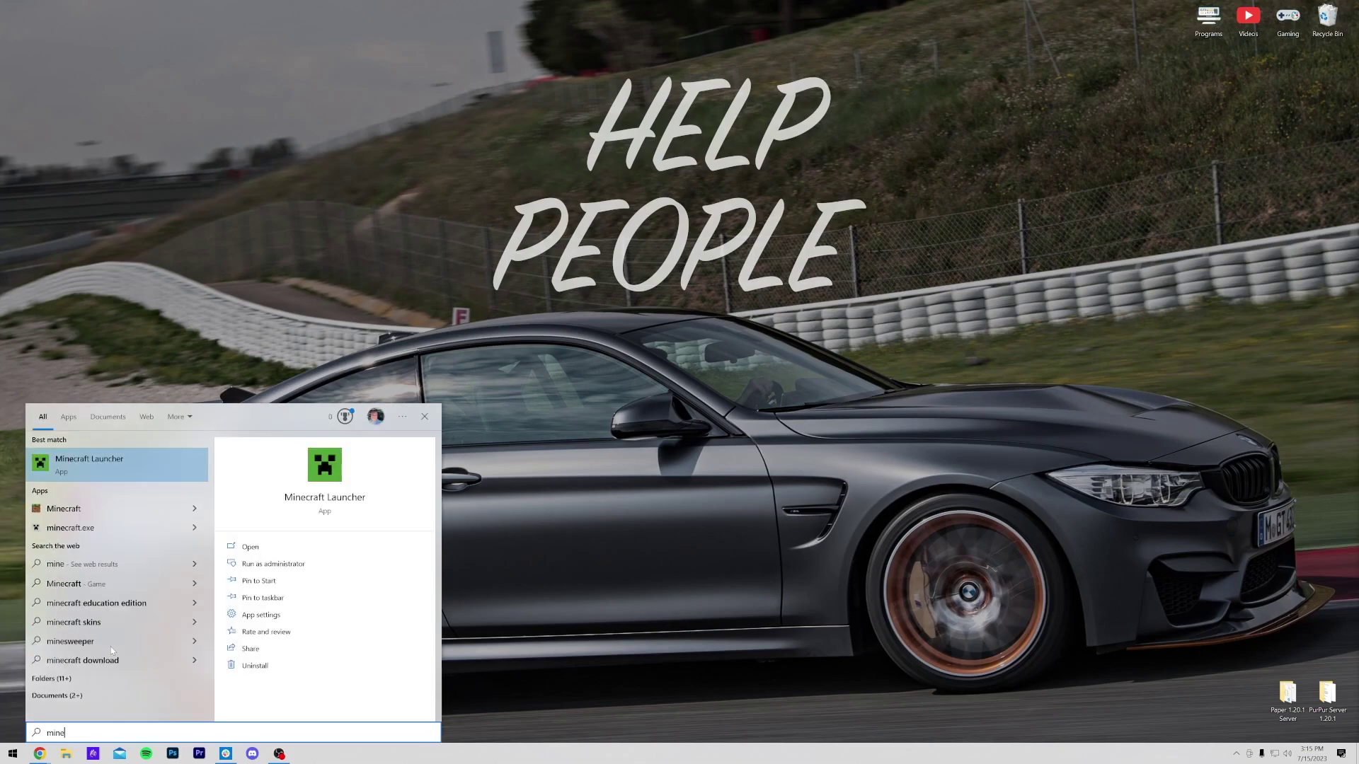
Reopen Minecraft Launcher and play the SimpleGameHosting.com Forge profile, accepting the modded-installation warning.
key(Return)
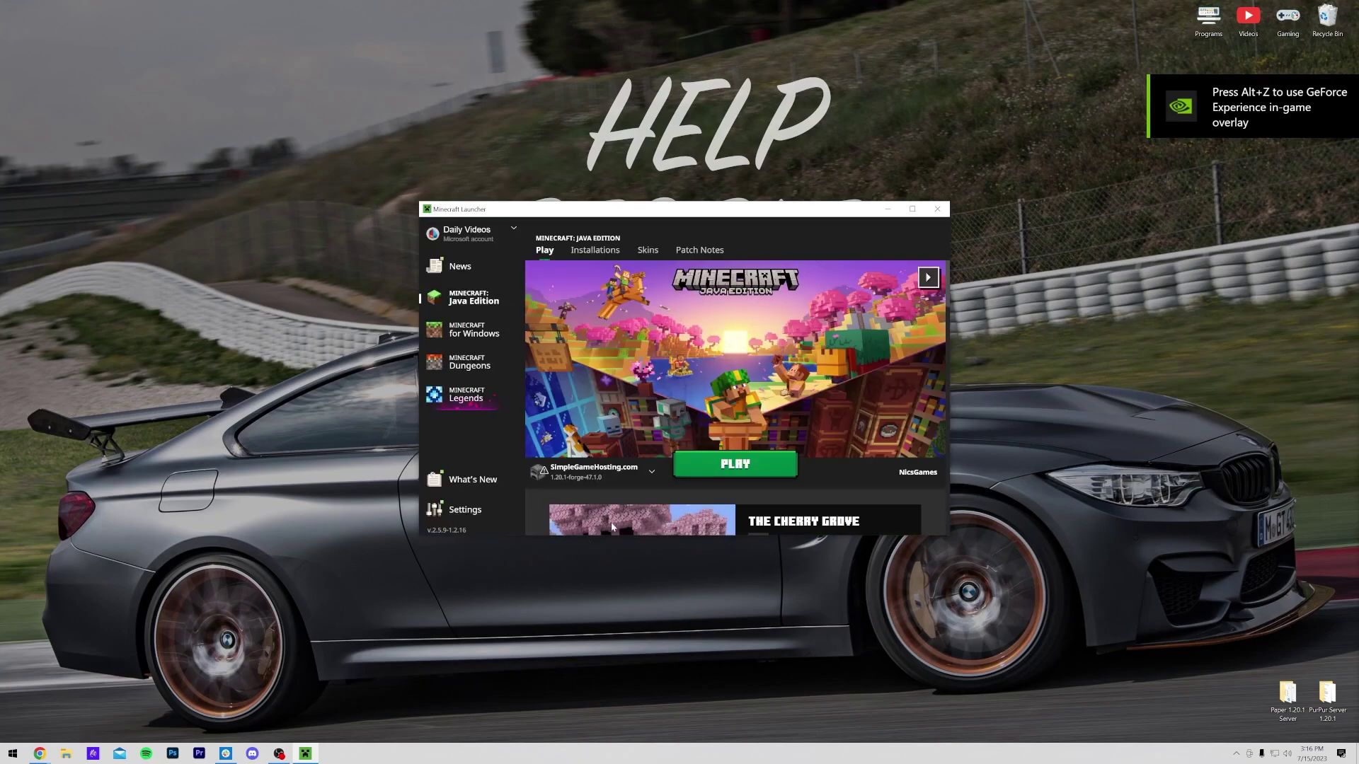
click(722, 465)
click(800, 433)
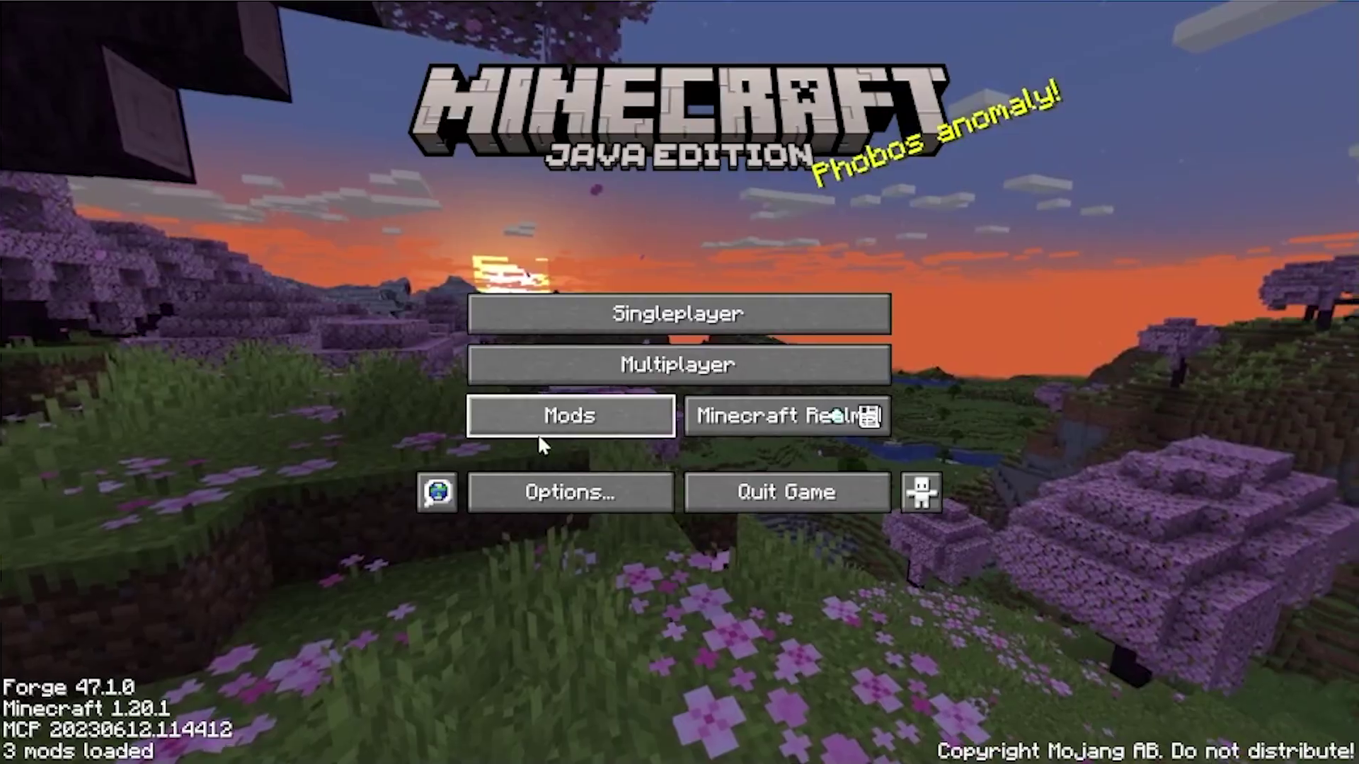
Confirm Journeymap 5.9.11 is listed among the loaded mods.
click(585, 415)
click(340, 265)
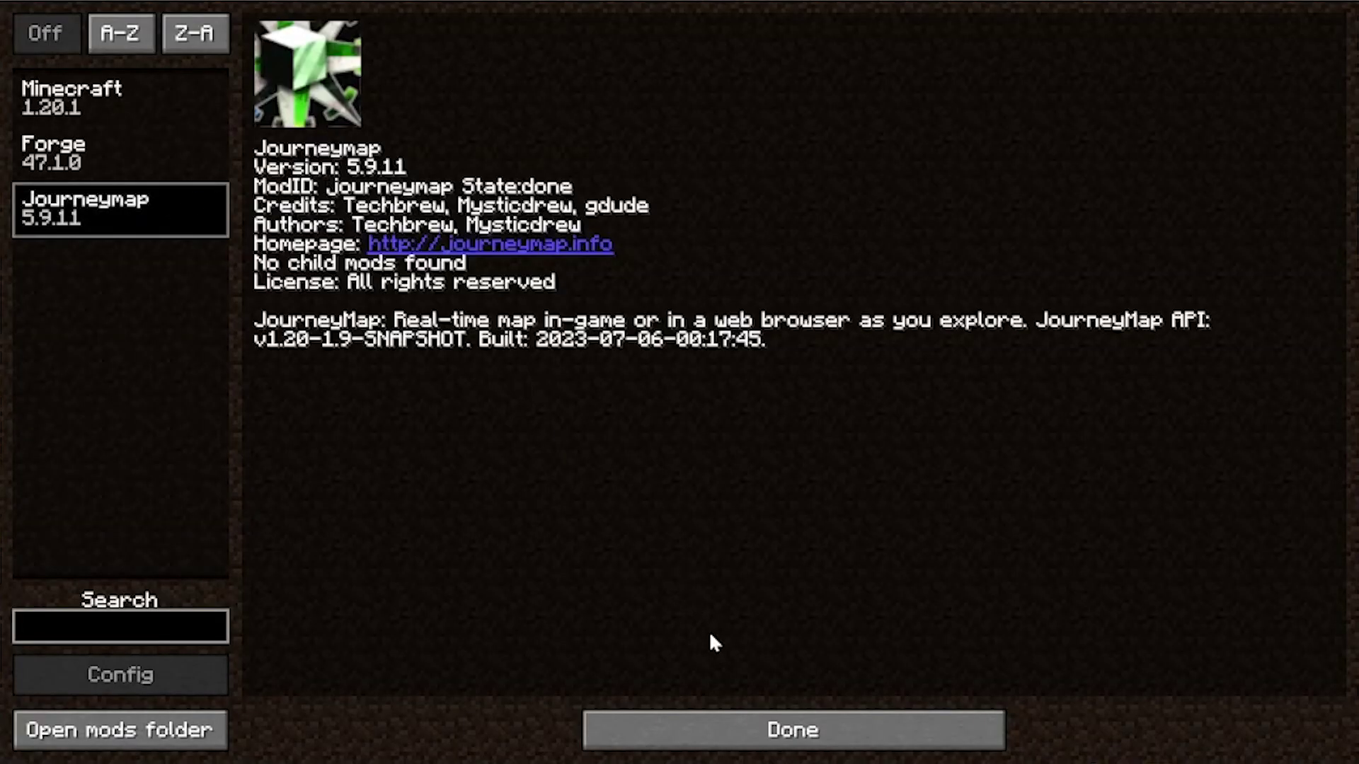
click(736, 716)
Join the saved multiplayer server, accepting the third-party online play caution.
click(616, 370)
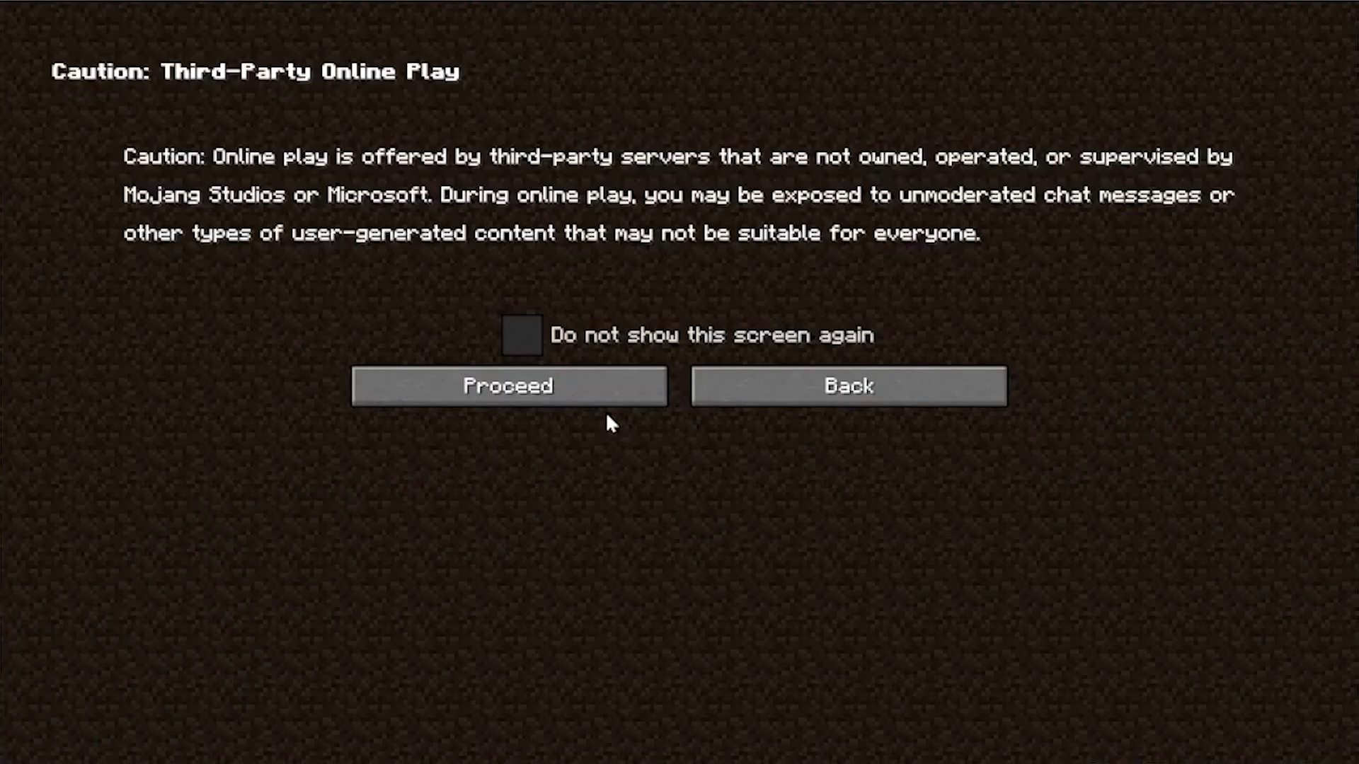
click(598, 395)
click(618, 92)
double_click(916, 124)
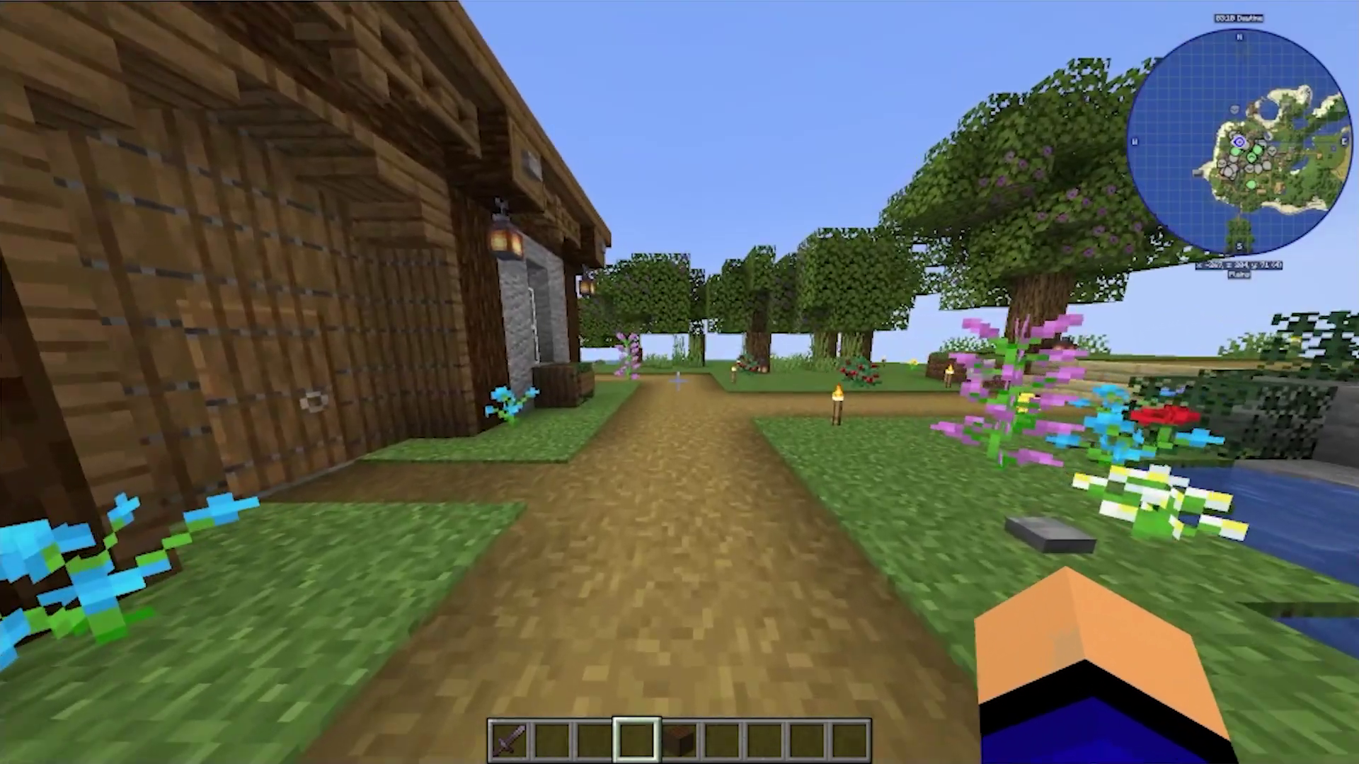
Walk along the village path, then bring up JourneyMap with the J key.
key(w)
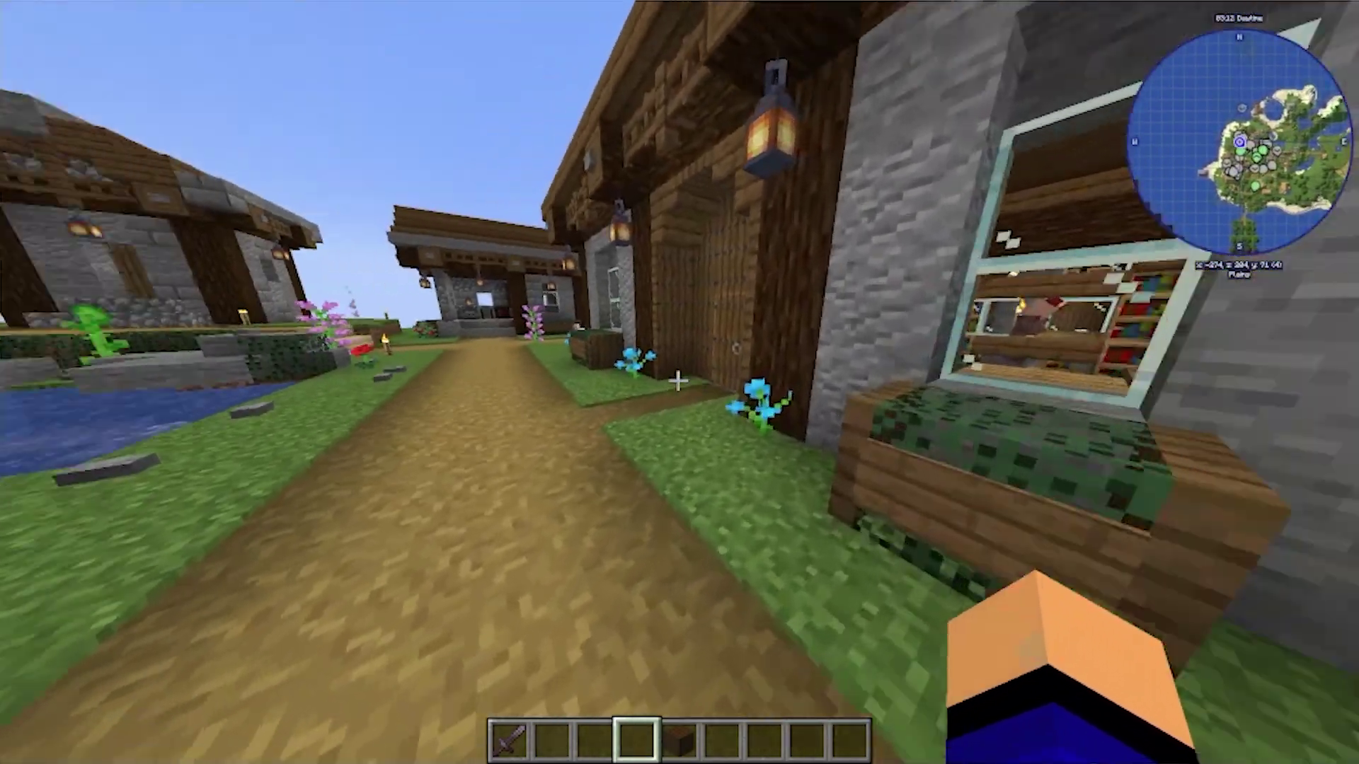
key(w)
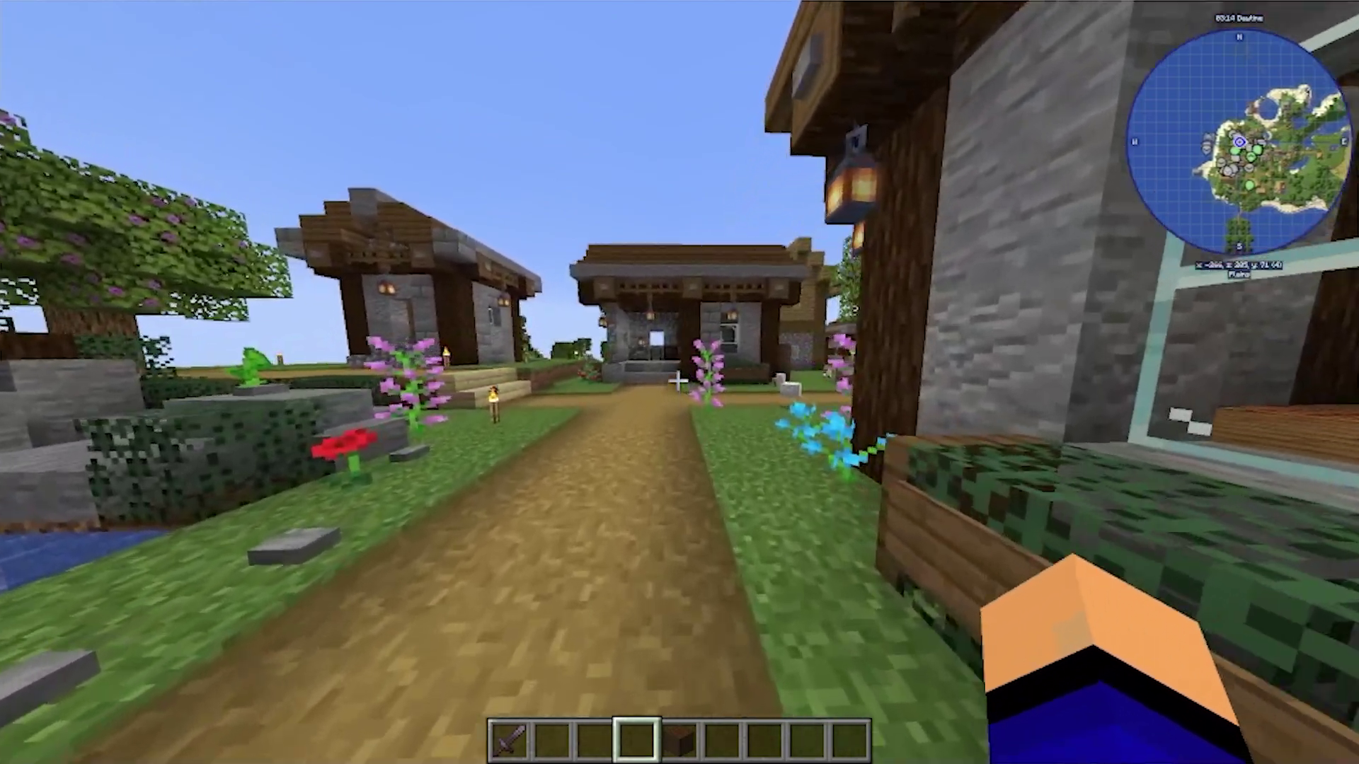
key(a)
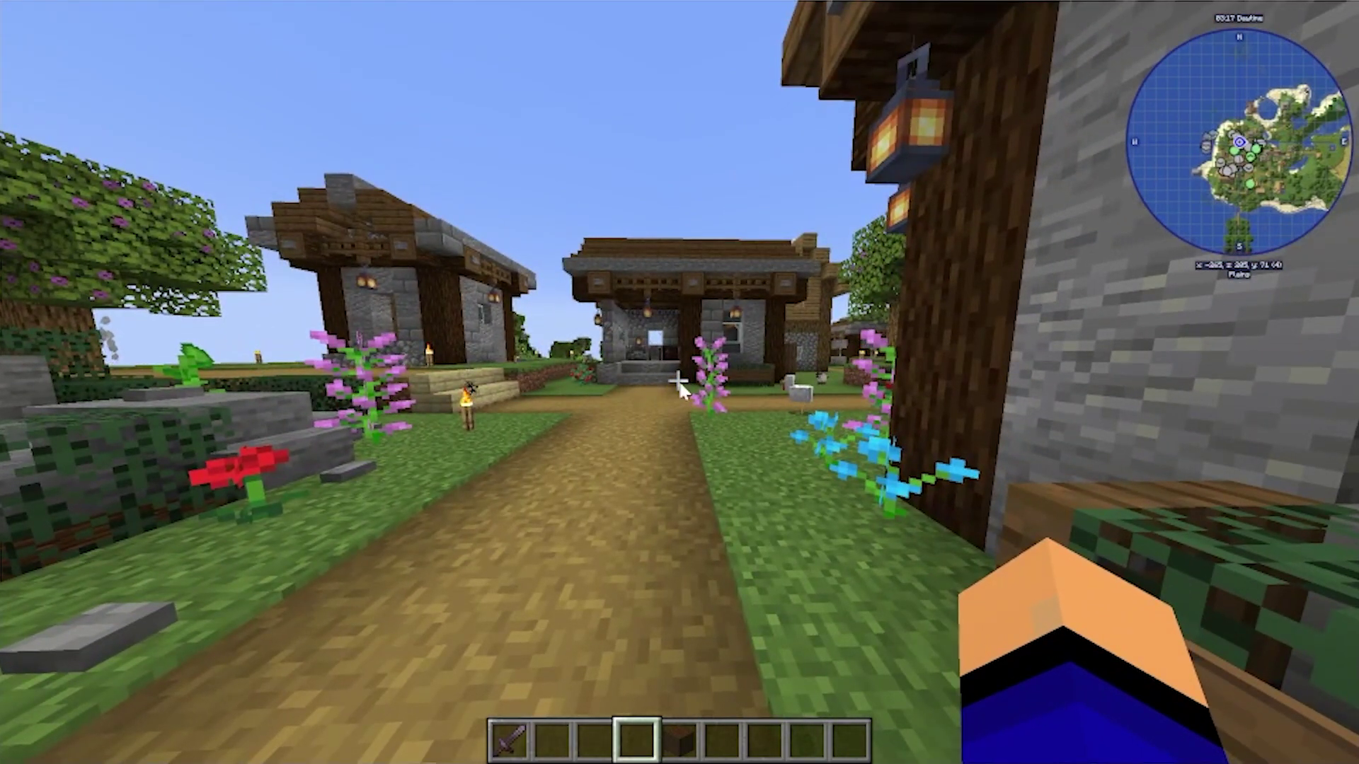
click(678, 379)
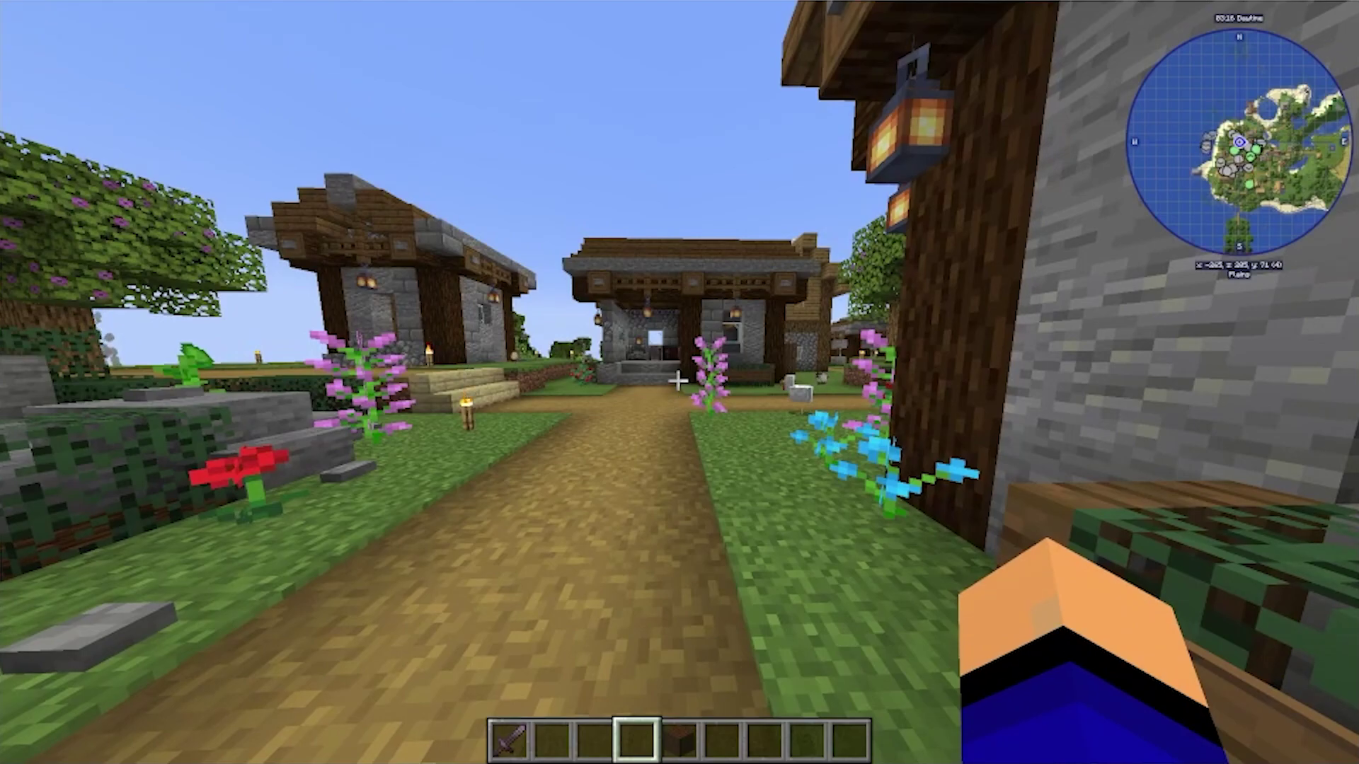
key(j)
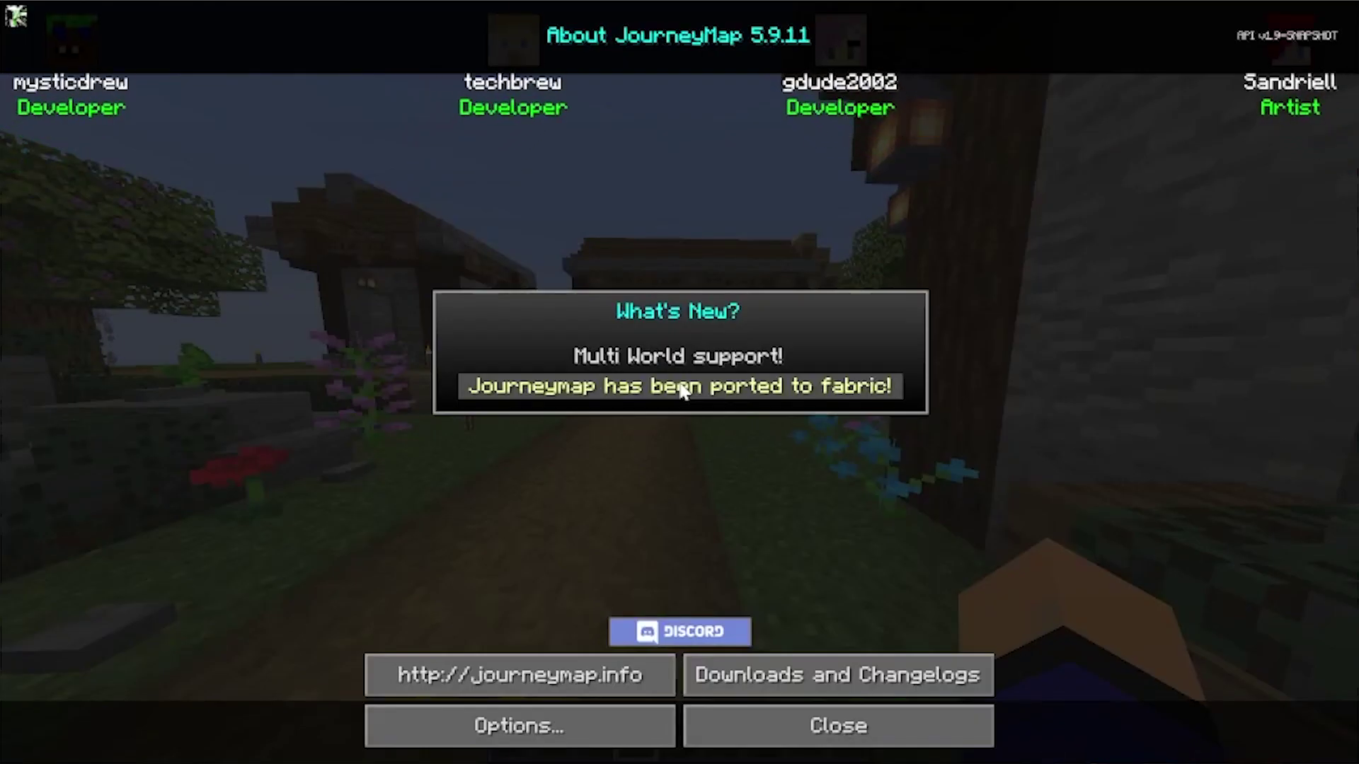
Dismiss the About screen, zoom into and pan around the island map, then close it.
click(849, 728)
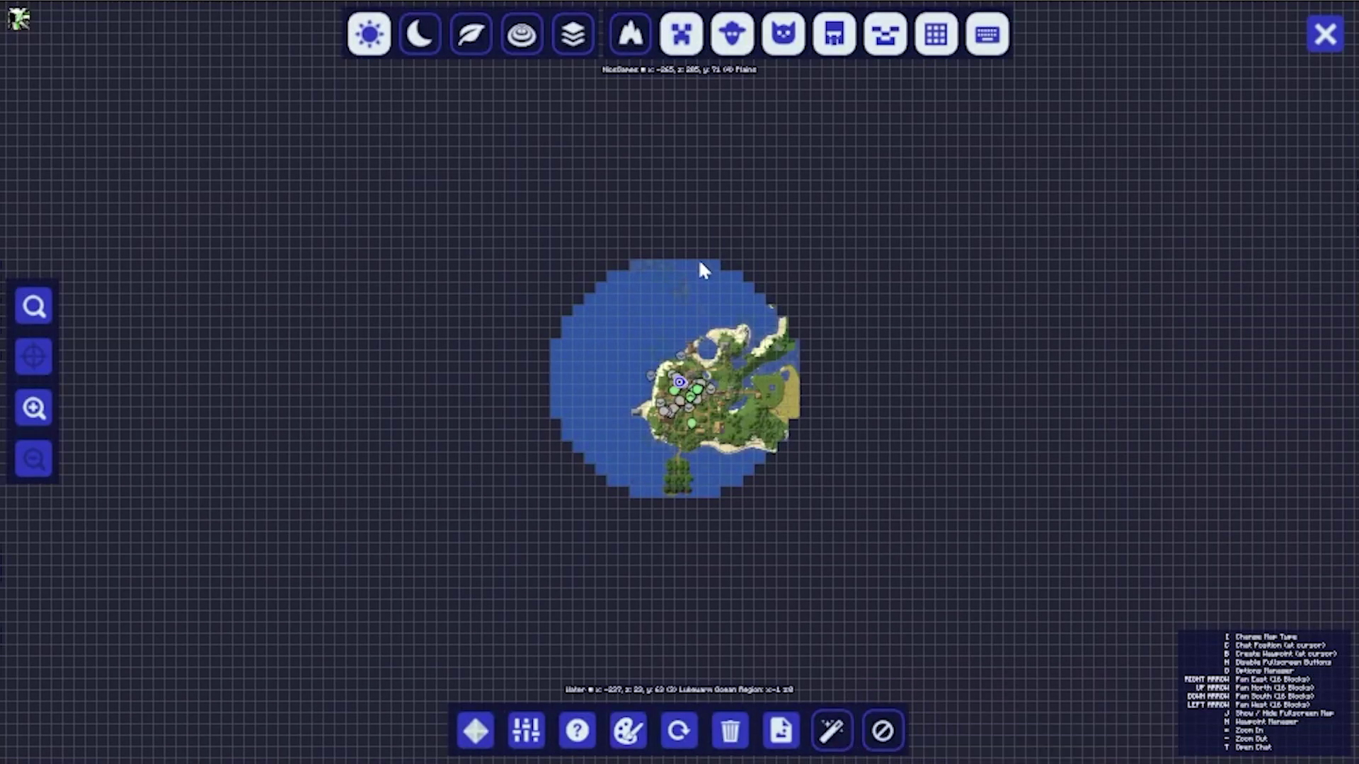
scroll(715, 312, up, 2)
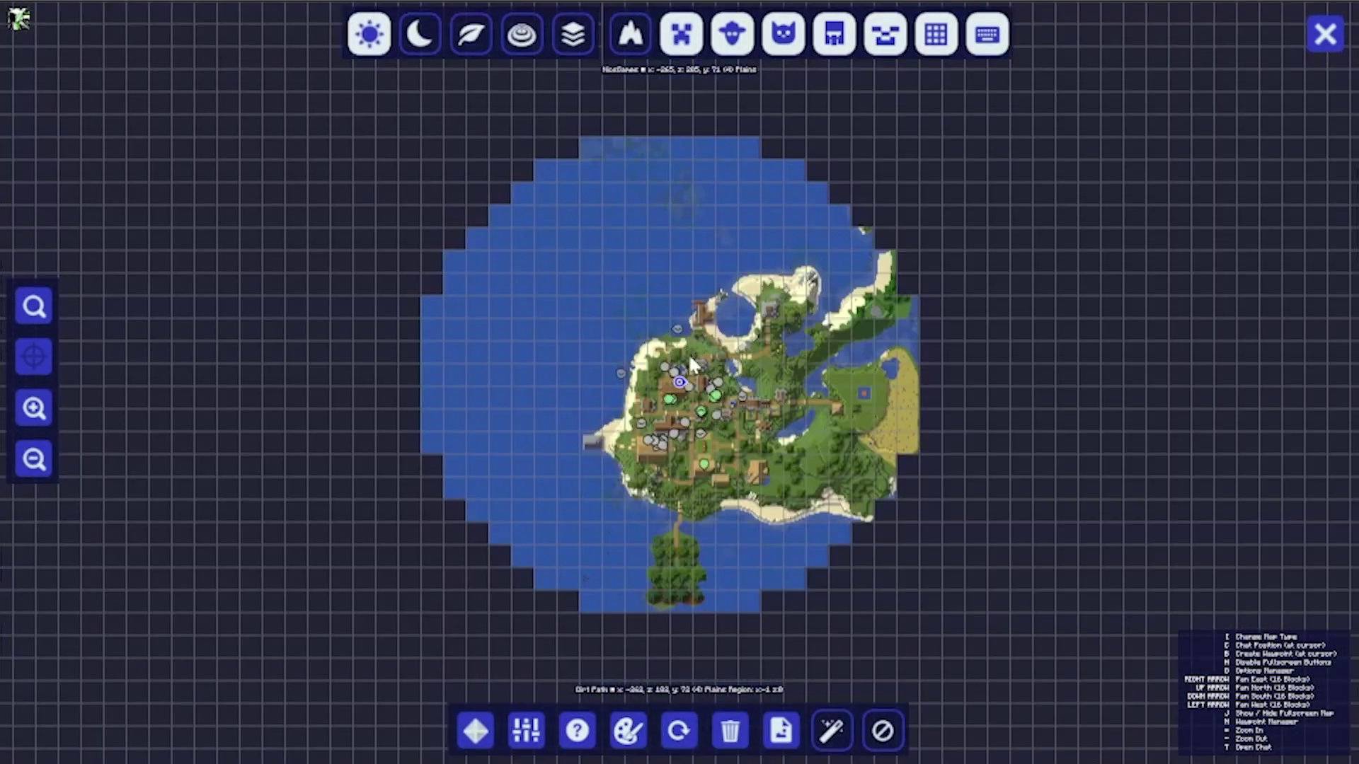
scroll(753, 401, up, 1)
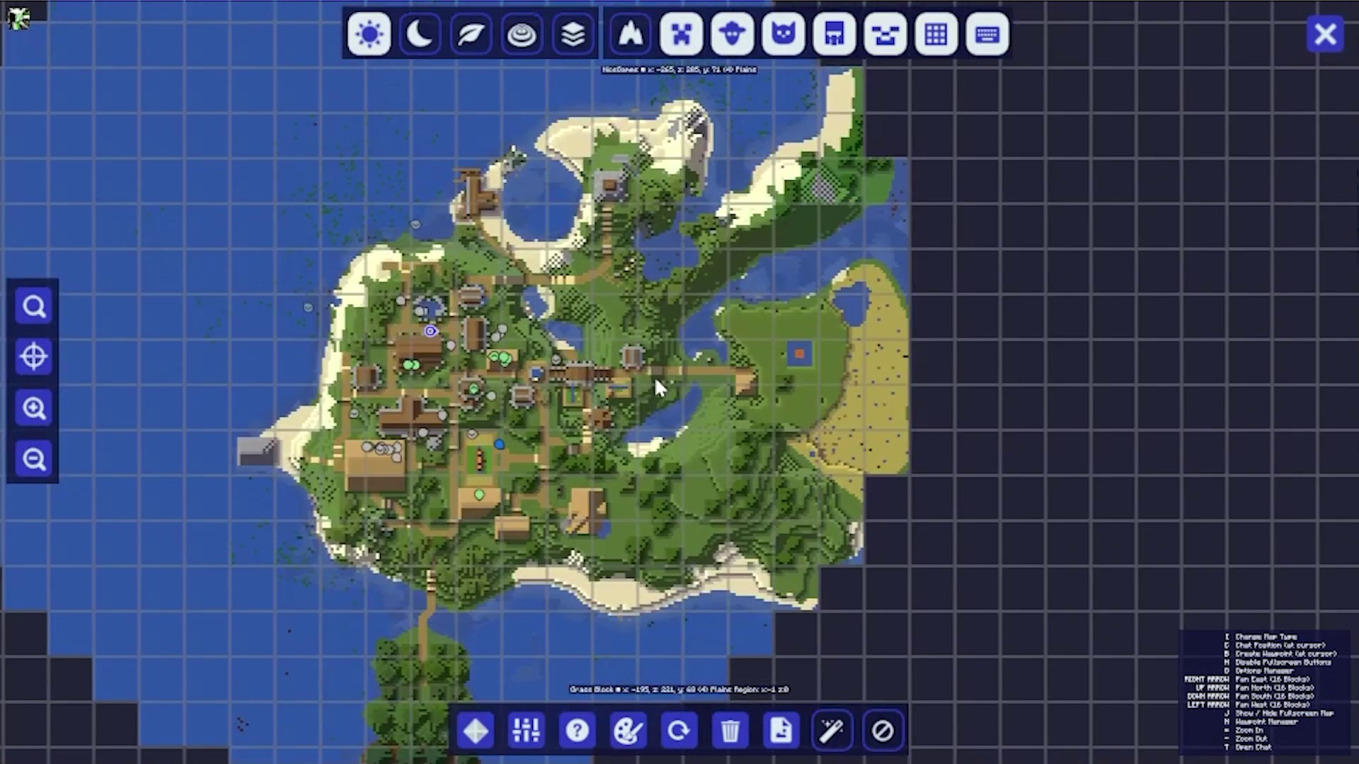
scroll(654, 376, up, 1)
scroll(732, 290, down, 1)
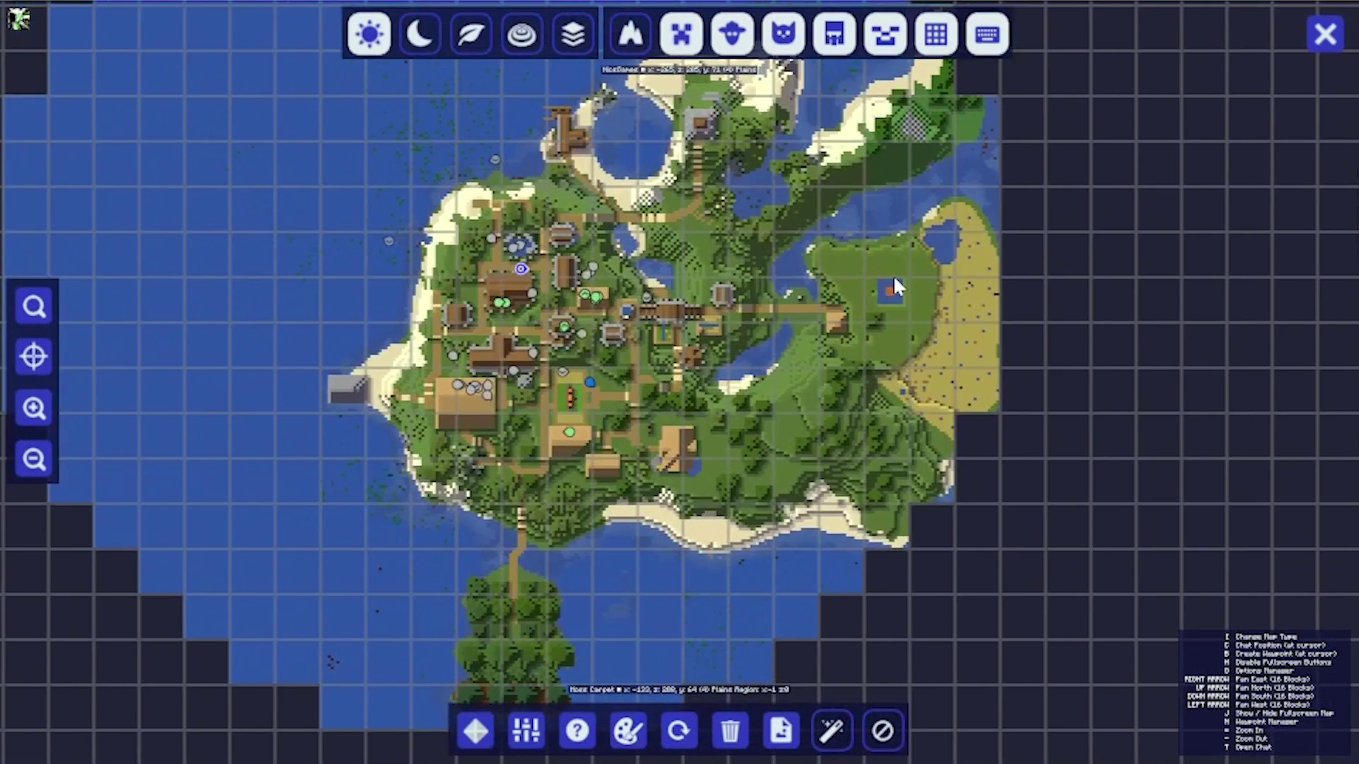
drag(894, 275, 702, 331)
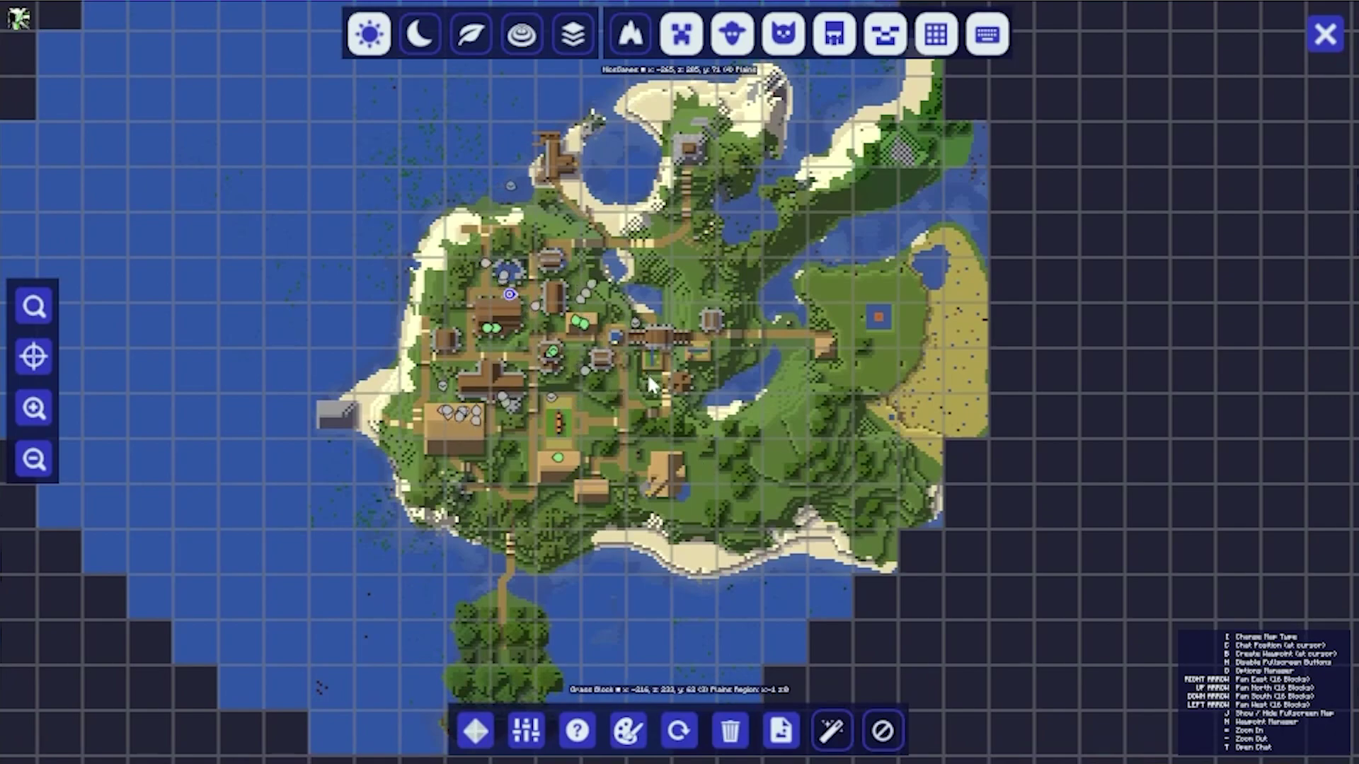
drag(647, 372, 598, 398)
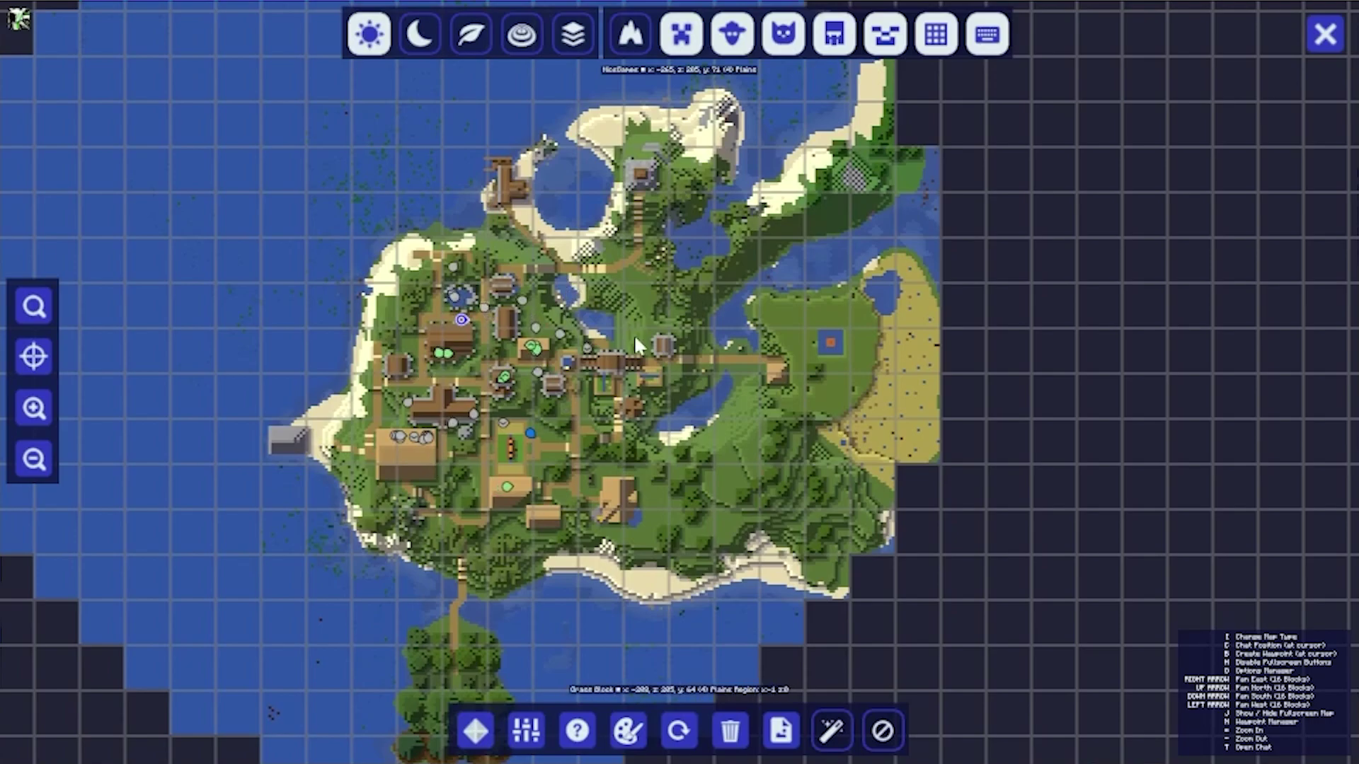
drag(607, 354, 686, 329)
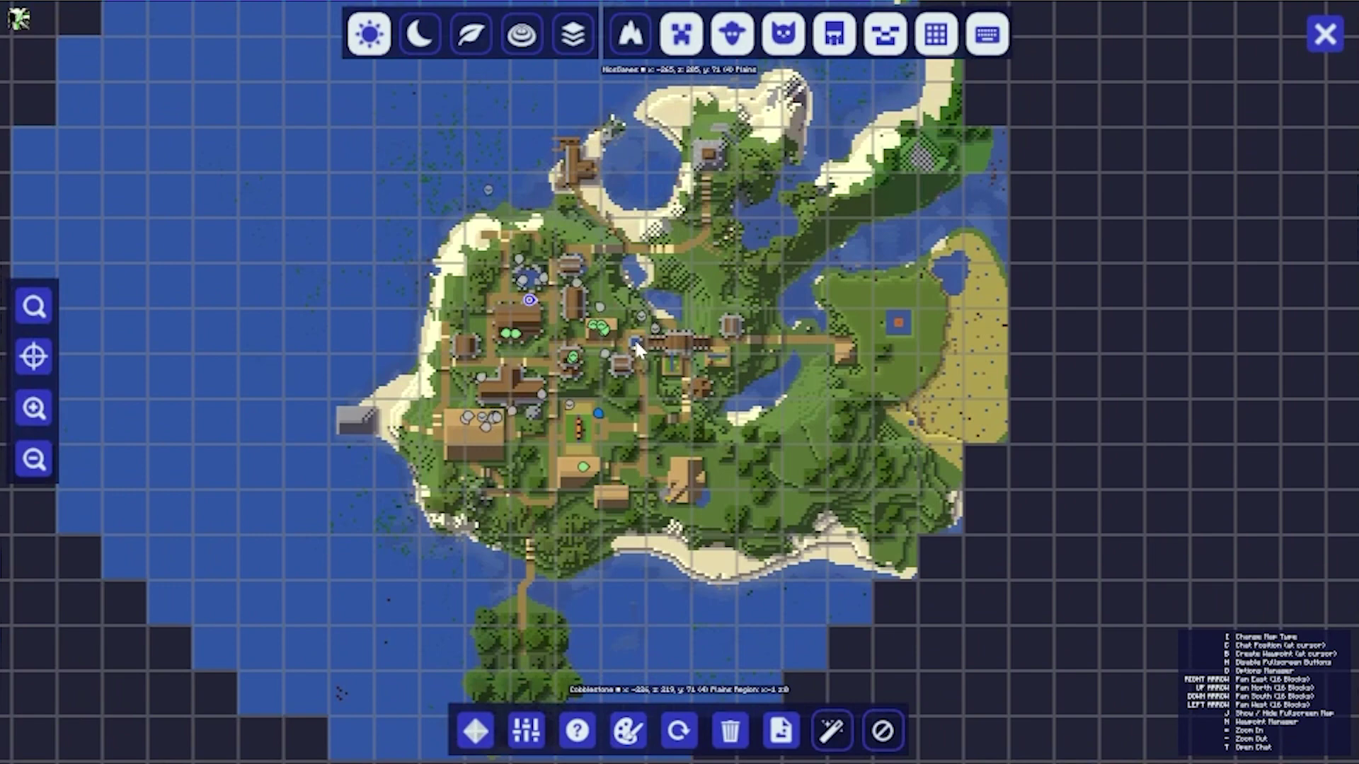
click(1321, 37)
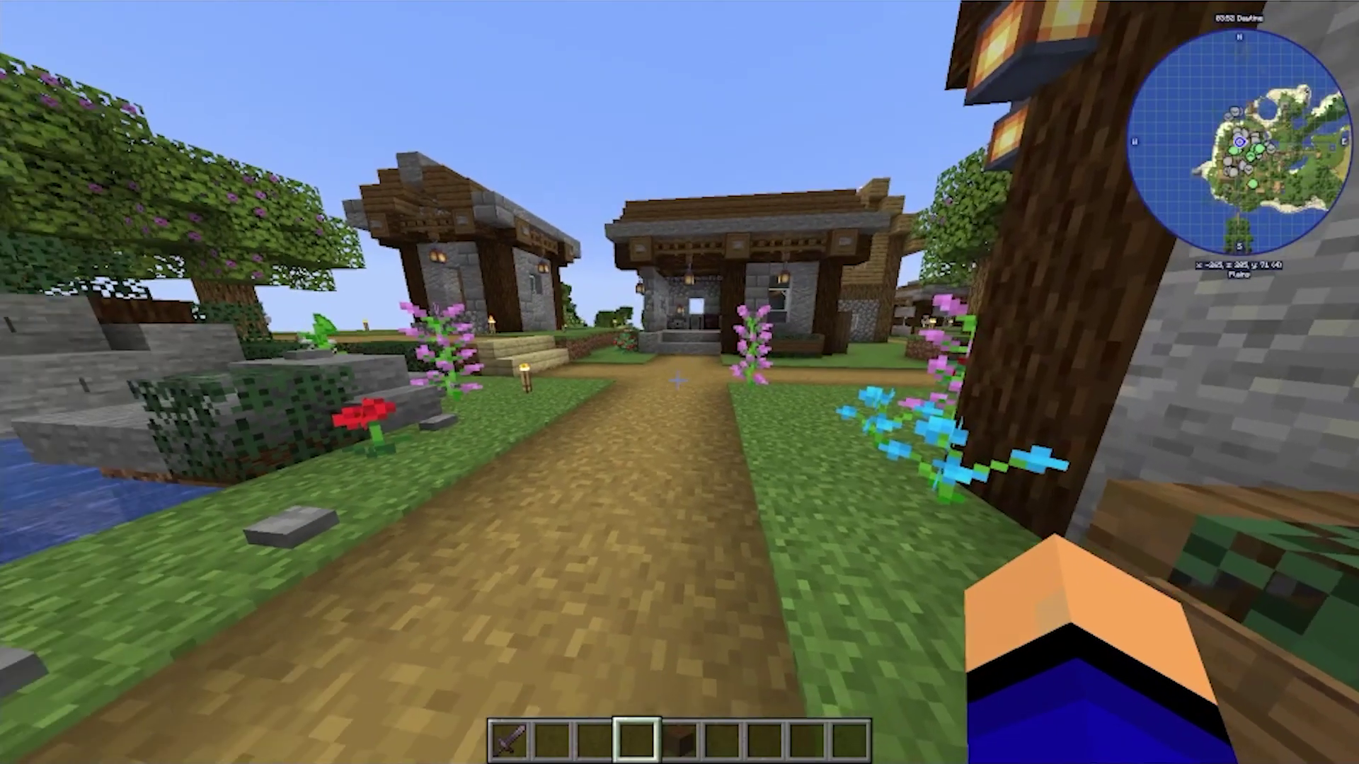